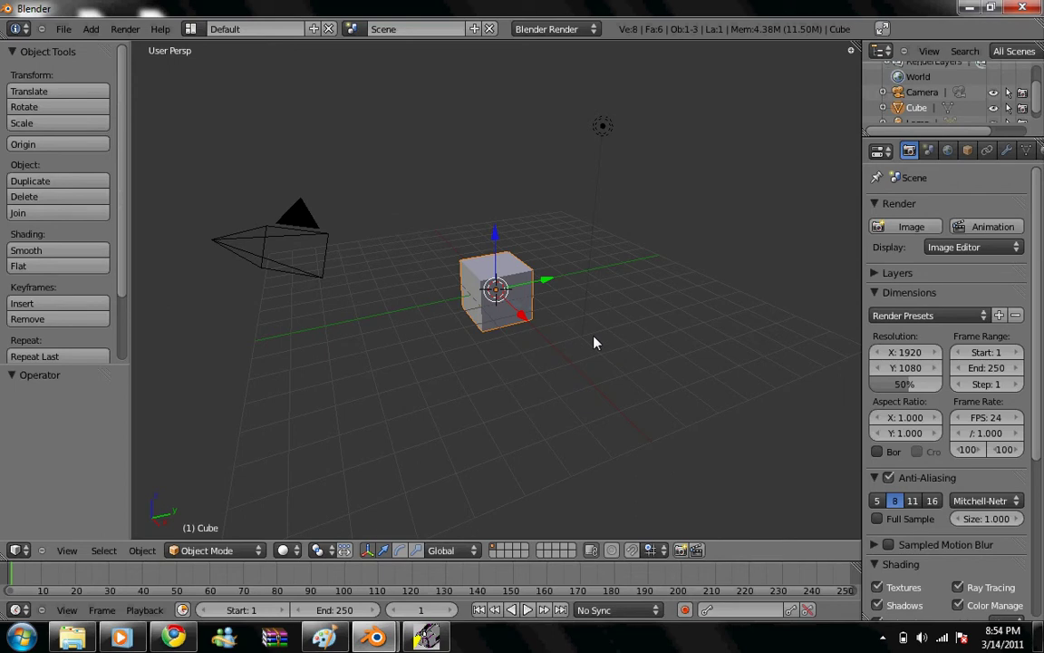
- Show only the cube in Local View and zoom in so it fills the viewport
key("KP_Divide")
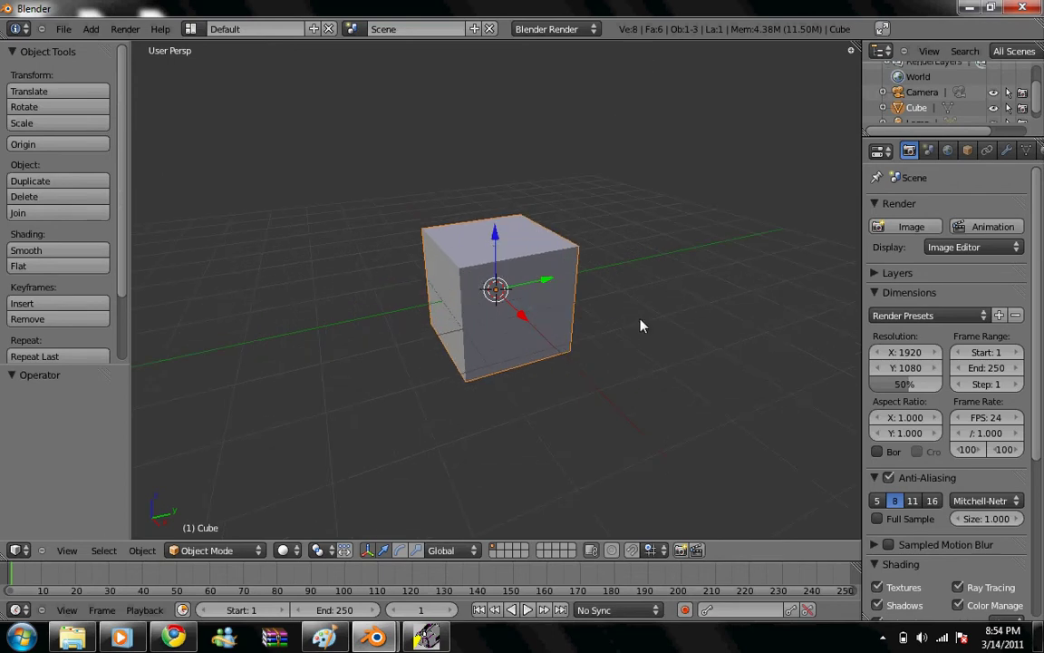
scroll(639, 353, "up", 1)
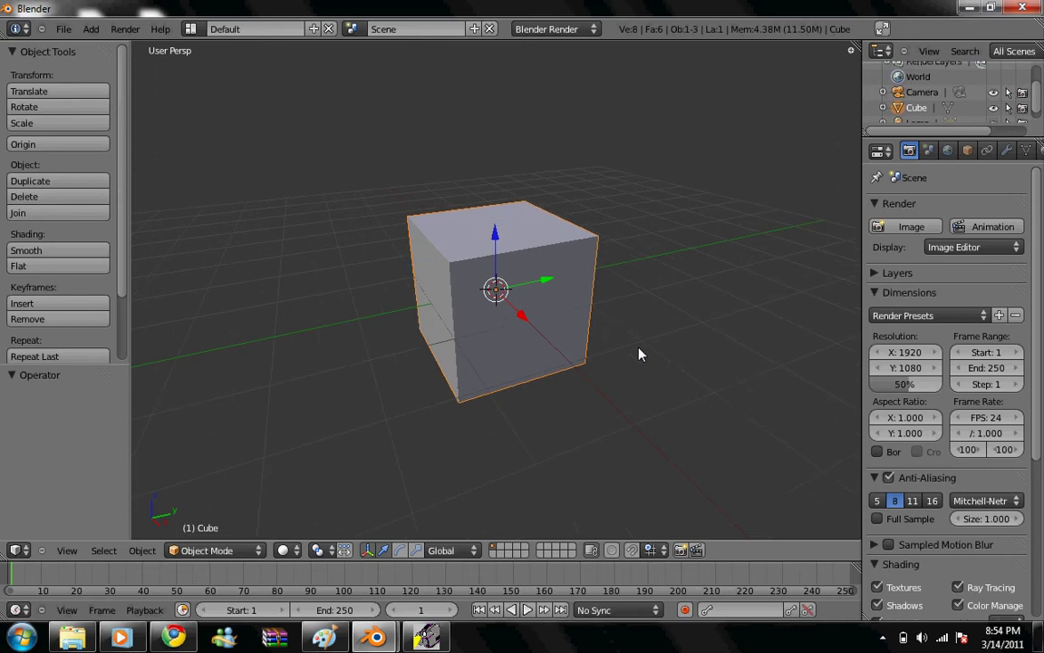
- In Edit Mode, scale the cube's mesh to 0.271 along X
key("Tab")
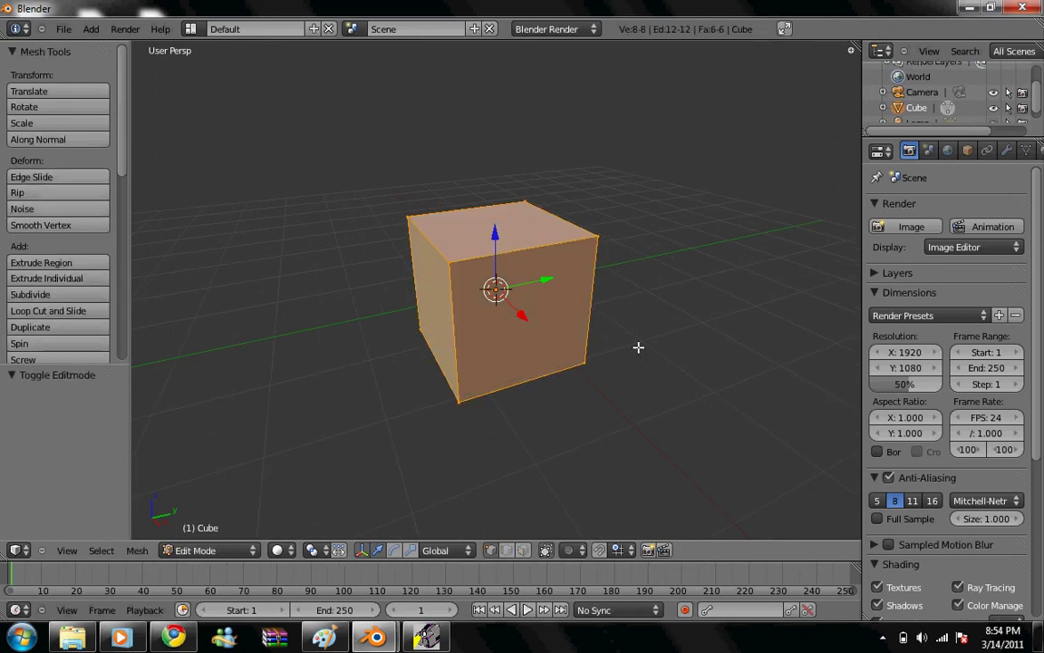
key("s")
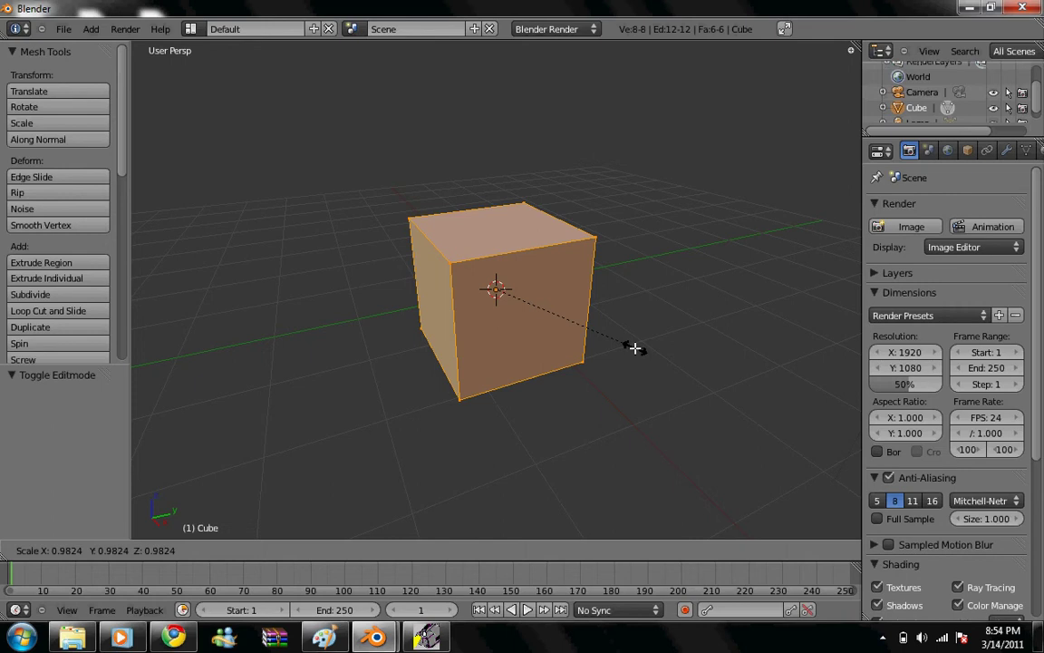
key("x")
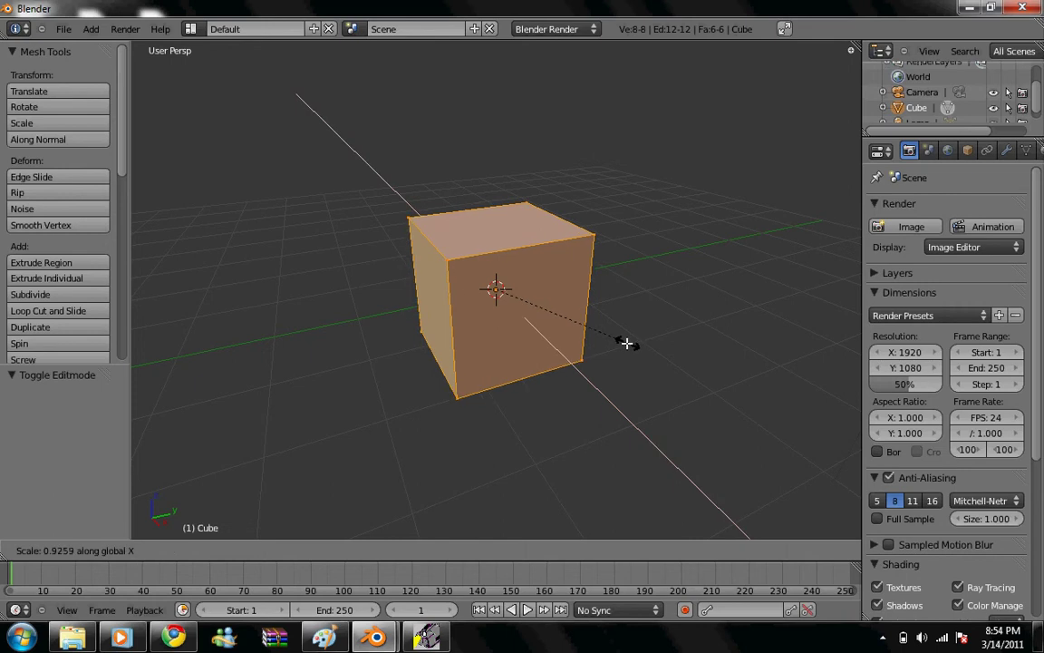
left_click(536, 290)
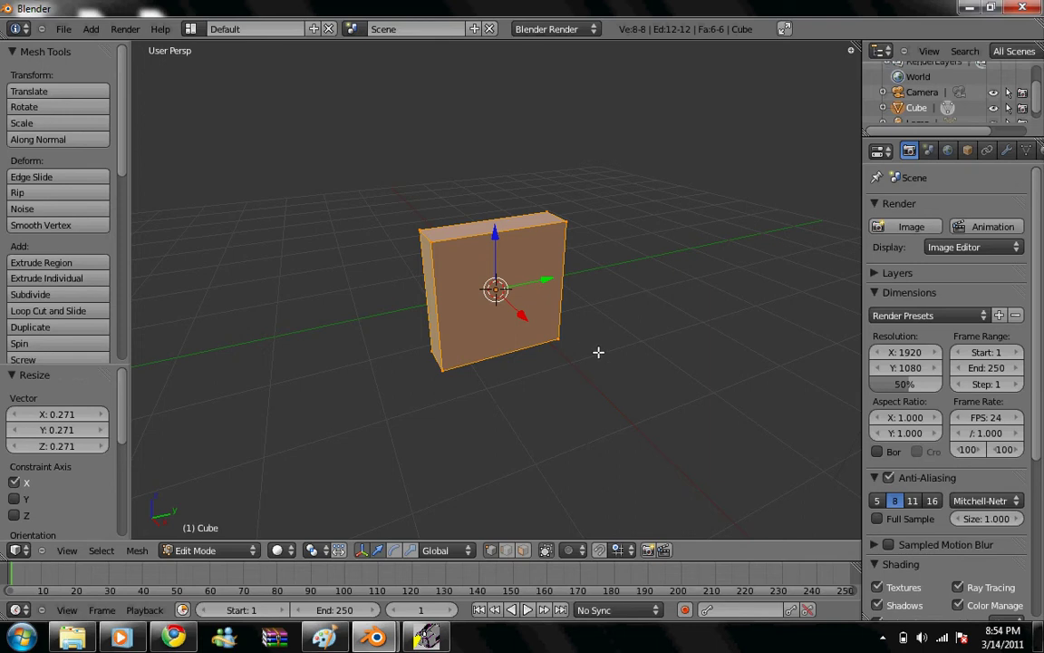
- Stretch the mesh to 1.730 along Z and orbit to face its broad side
key("s")
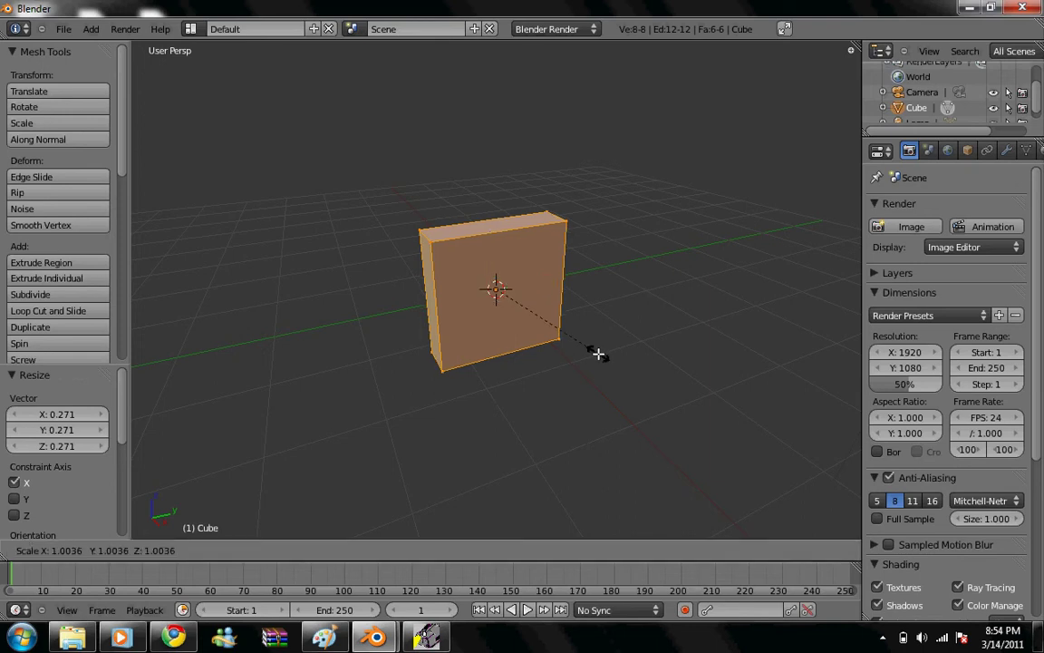
key("z")
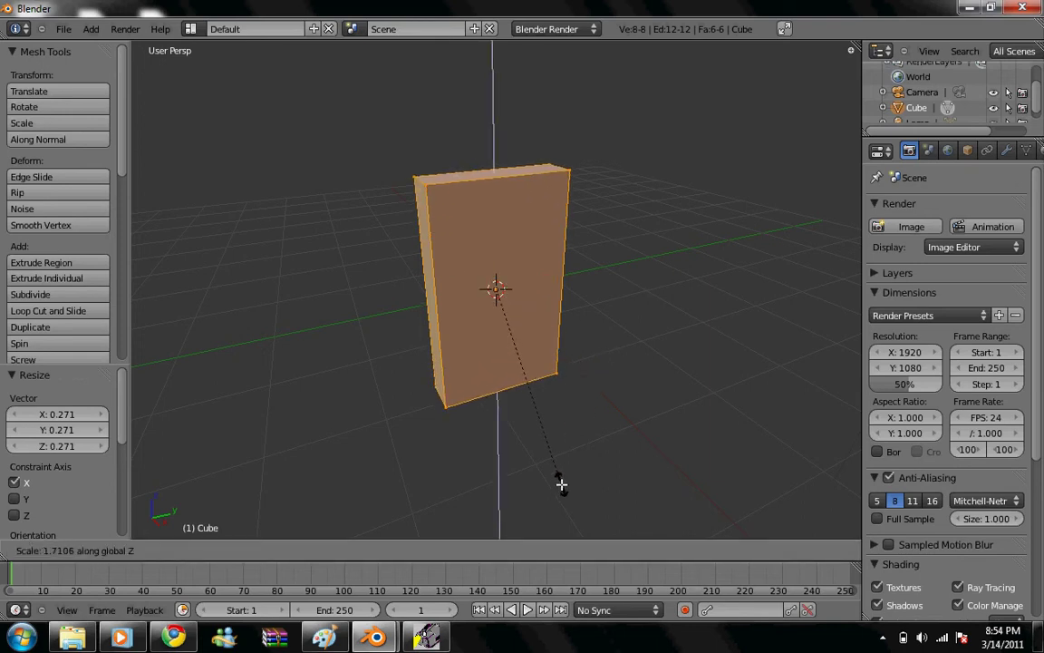
left_click(561, 487)
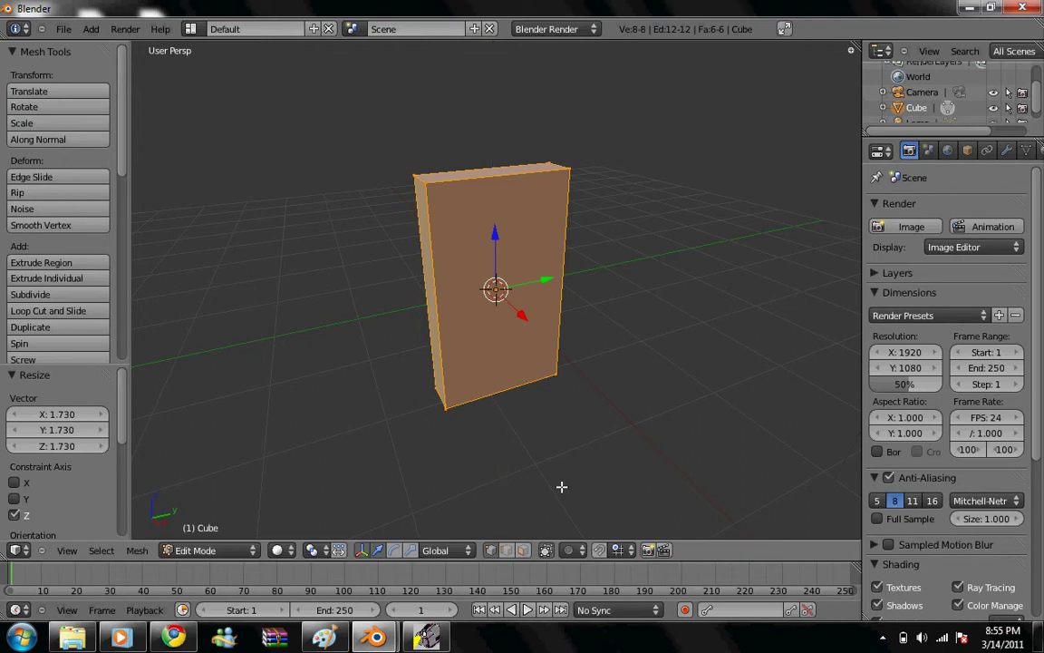
middle_click_drag(375, 340, 449, 333)
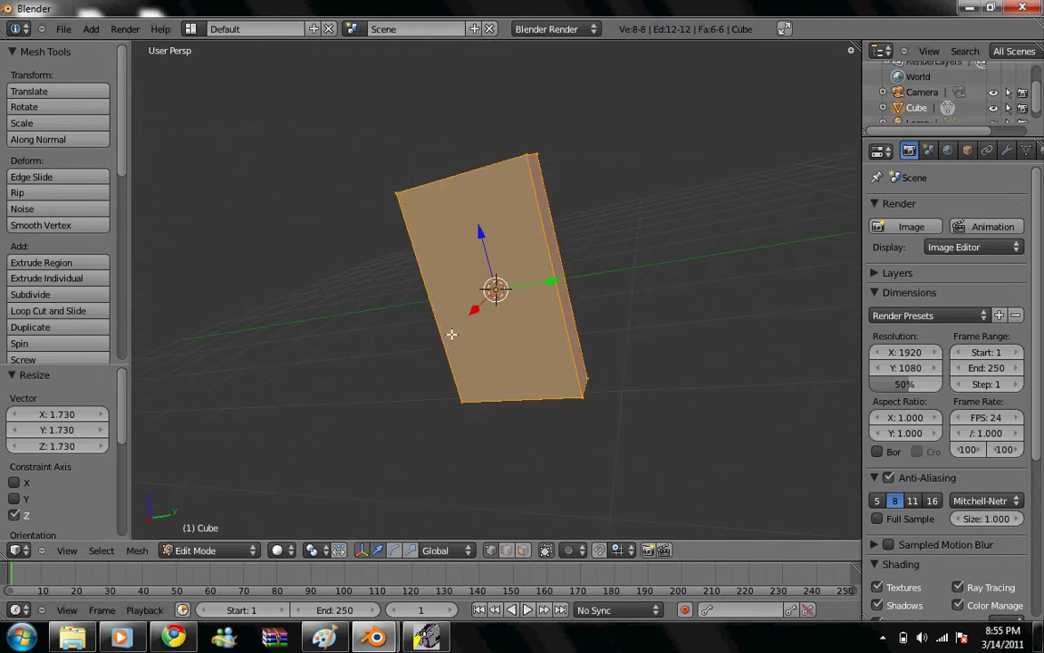
middle_click_drag(593, 297, 534, 191)
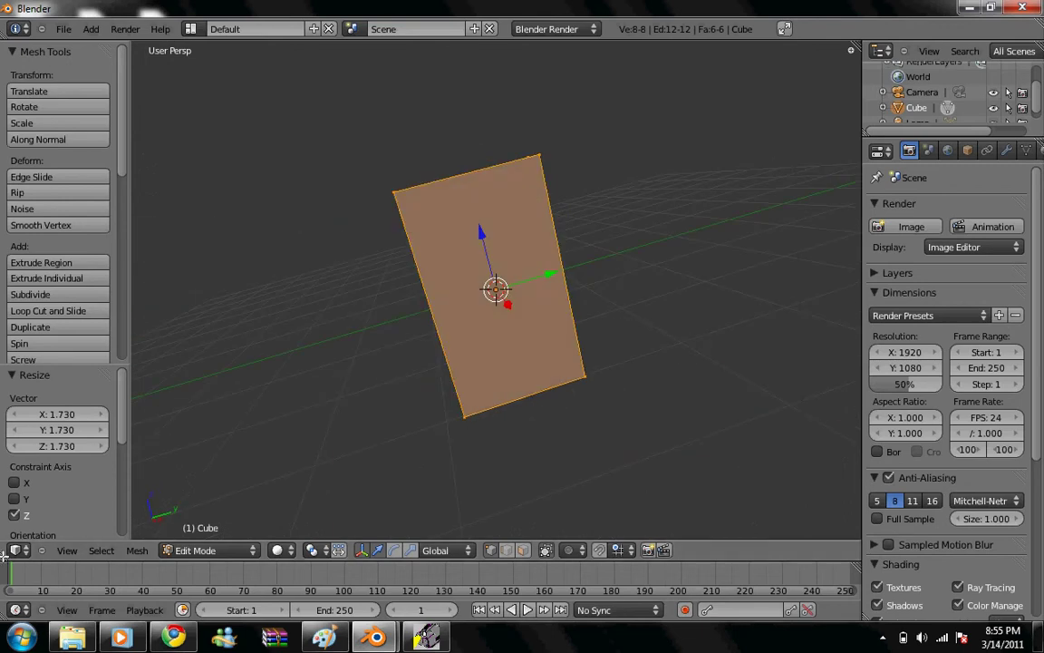
- Split the 3D view and make the left area a UV/Image Editor
left_click_drag(4, 555, 448, 544)
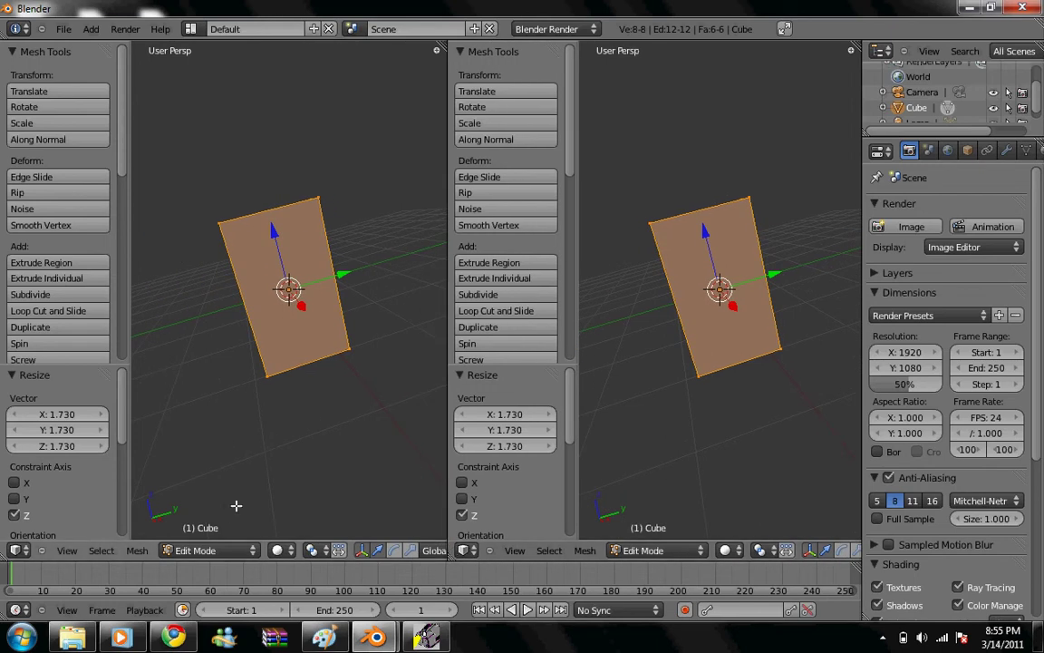
left_click(17, 550)
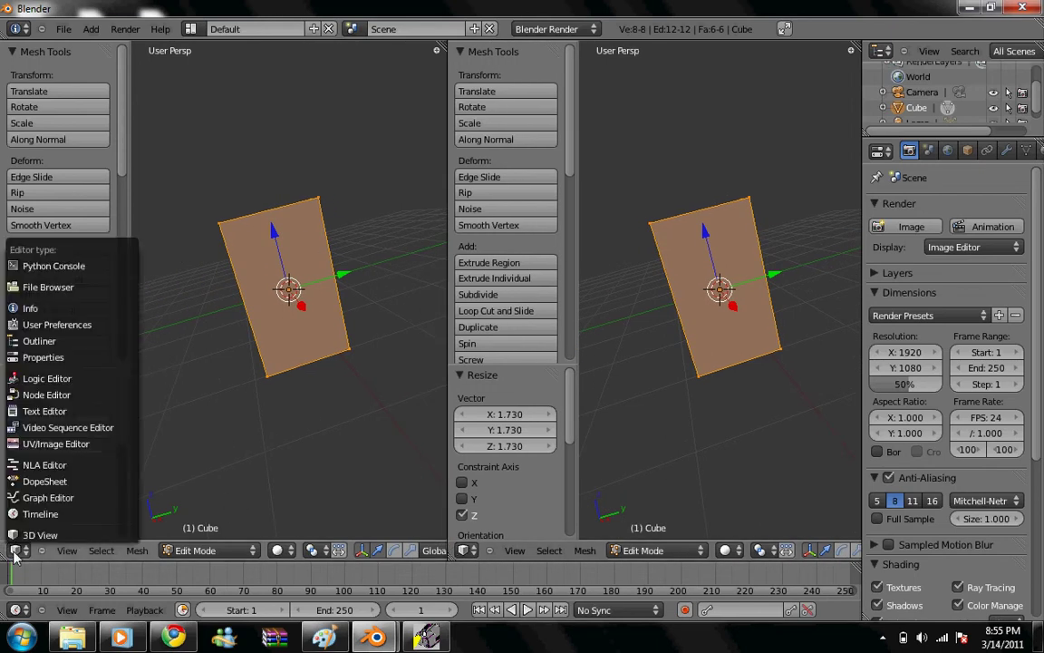
left_click(107, 444)
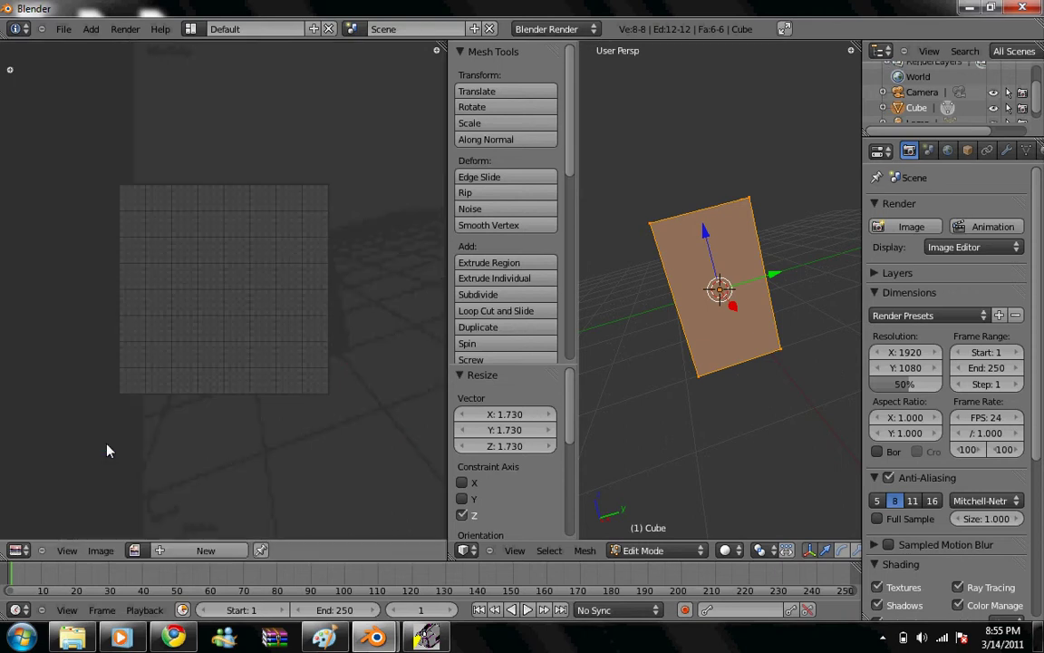
- Mark the selected edges as seams and unwrap the slab with UV Unwrap
key("ctrl+e")
left_click(745, 377)
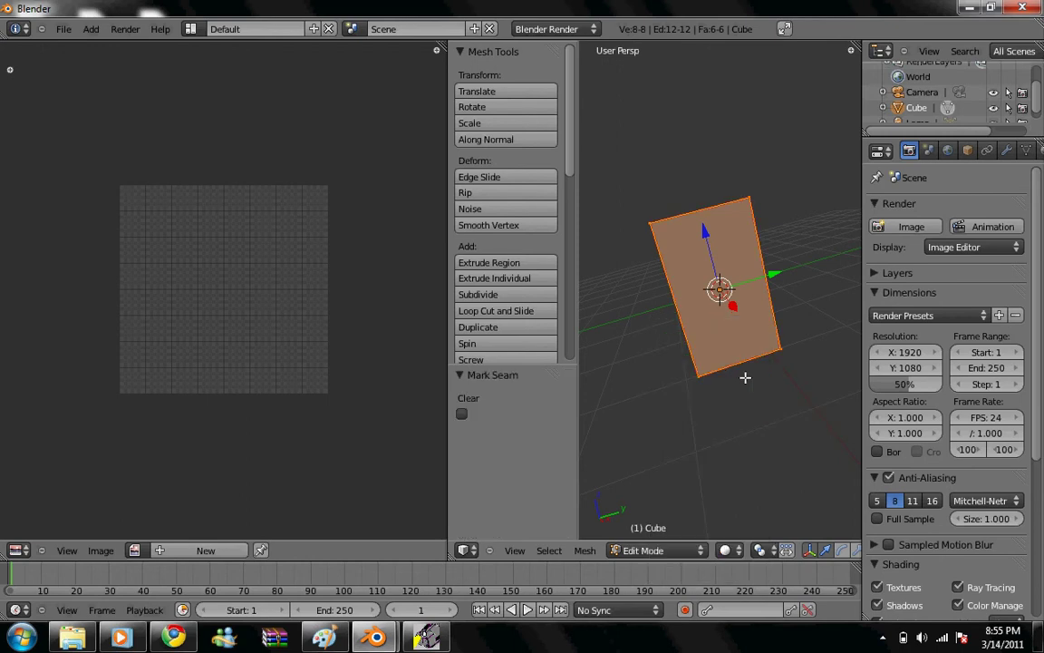
left_click(584, 550)
mouse_move(657, 444)
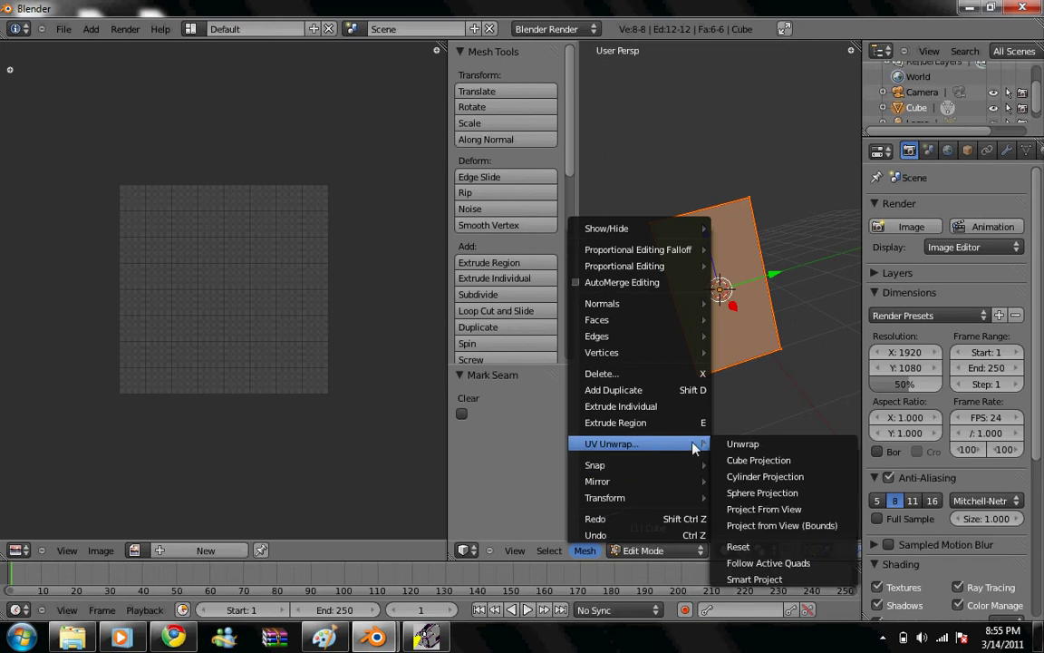
left_click(733, 445)
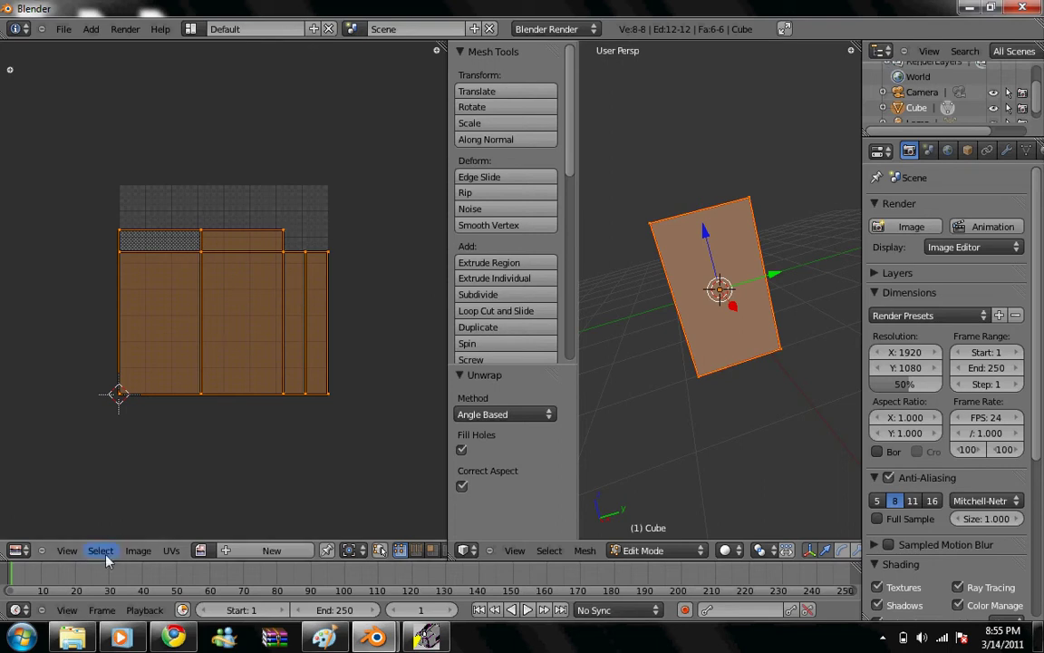
- Load Final pocky package 2.jpg from the Desktop into the UV editor and zoom out
left_click(138, 551)
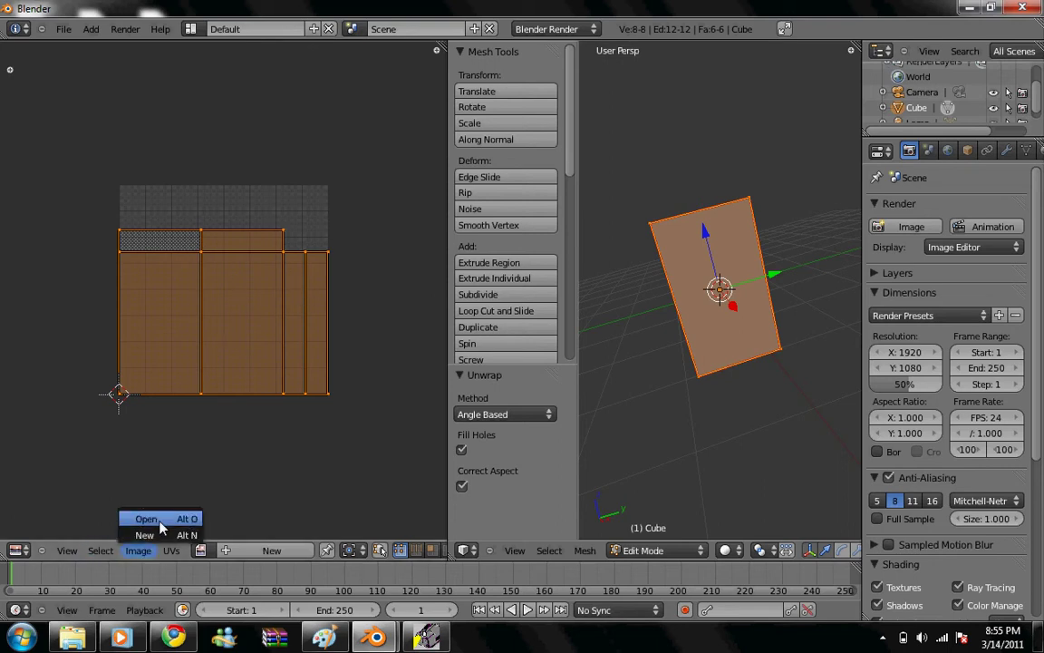
left_click(143, 458)
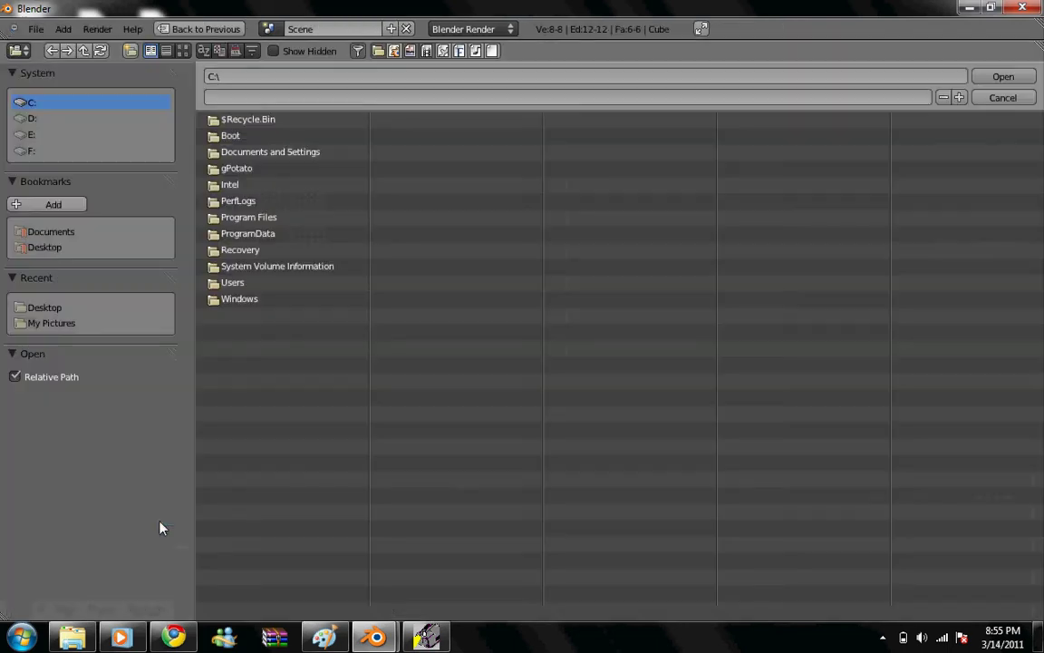
left_click(126, 306)
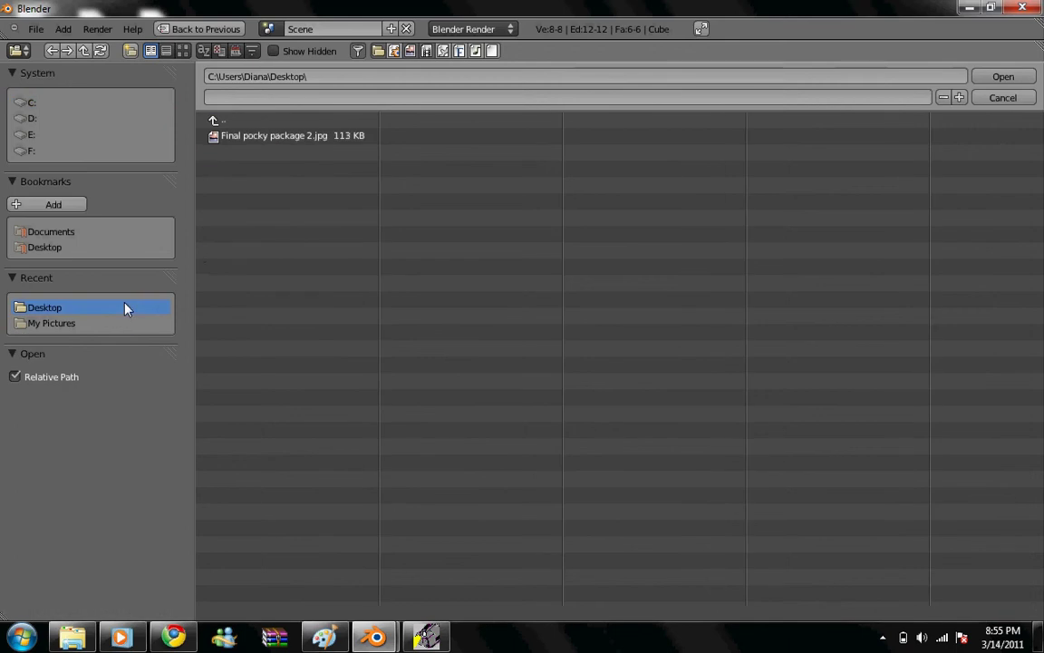
double_click(303, 138)
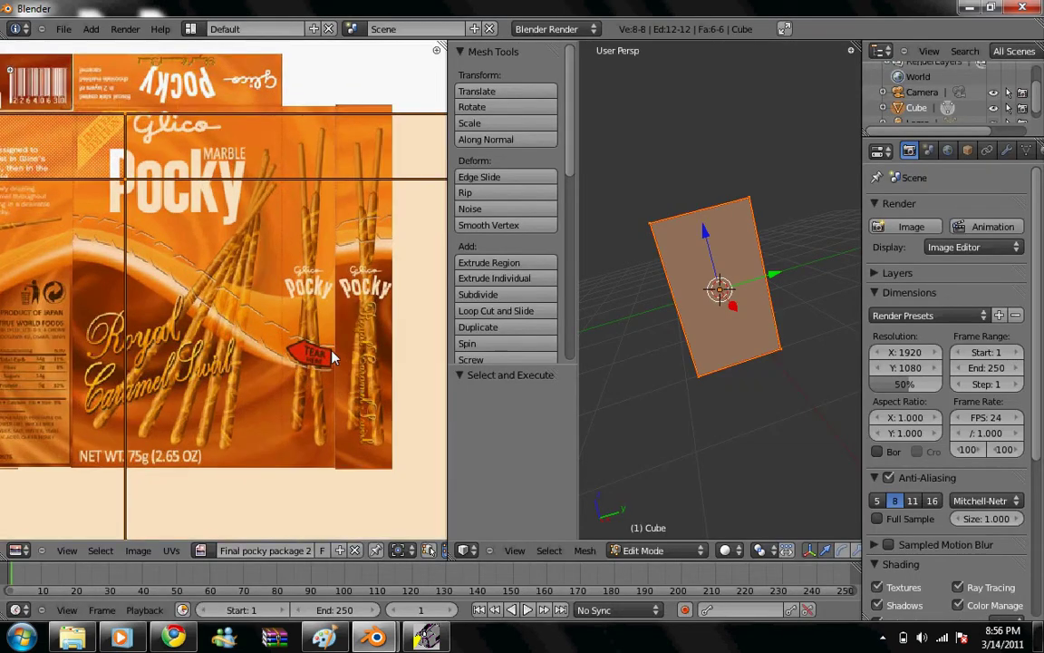
scroll(337, 349, "down", 3)
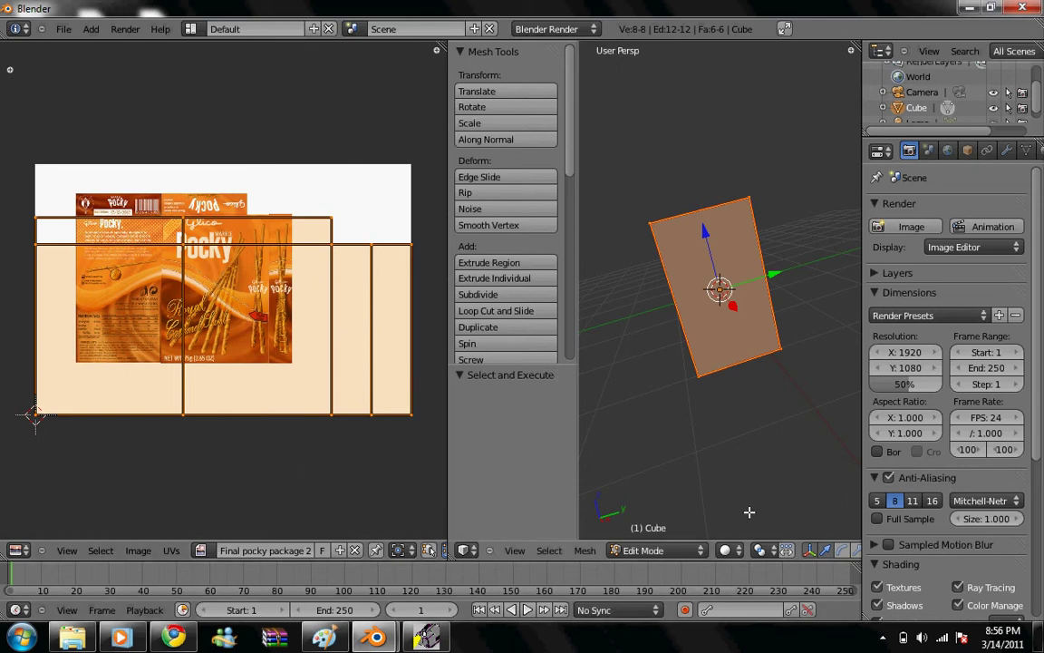
- Set viewport shading to Textured, scale the UV islands to 0.685, and move them onto the front art
left_click(725, 550)
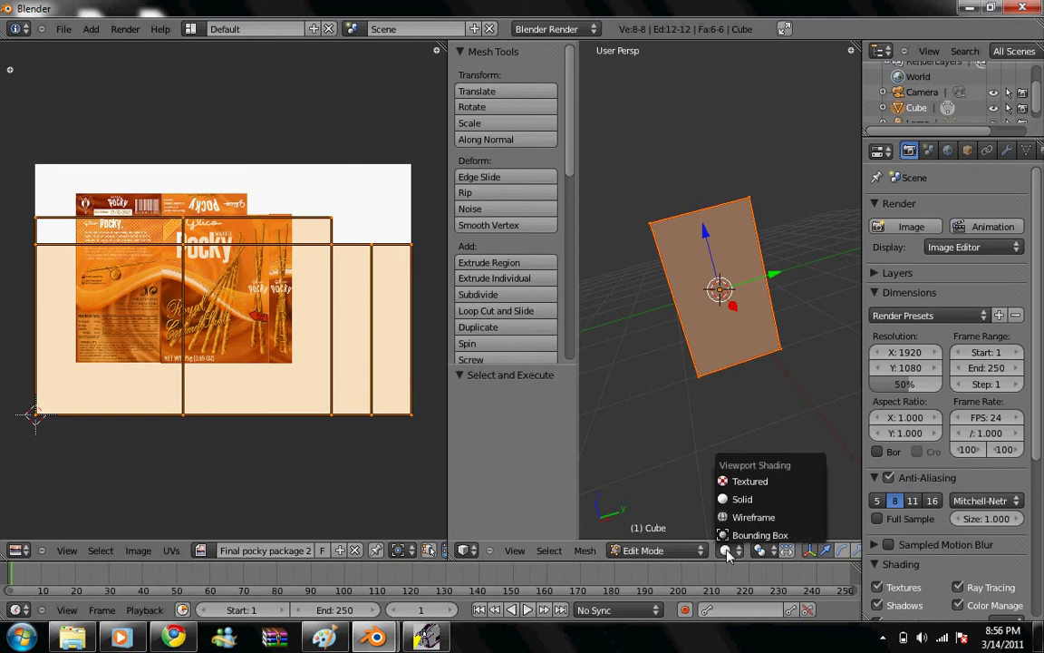
left_click(737, 485)
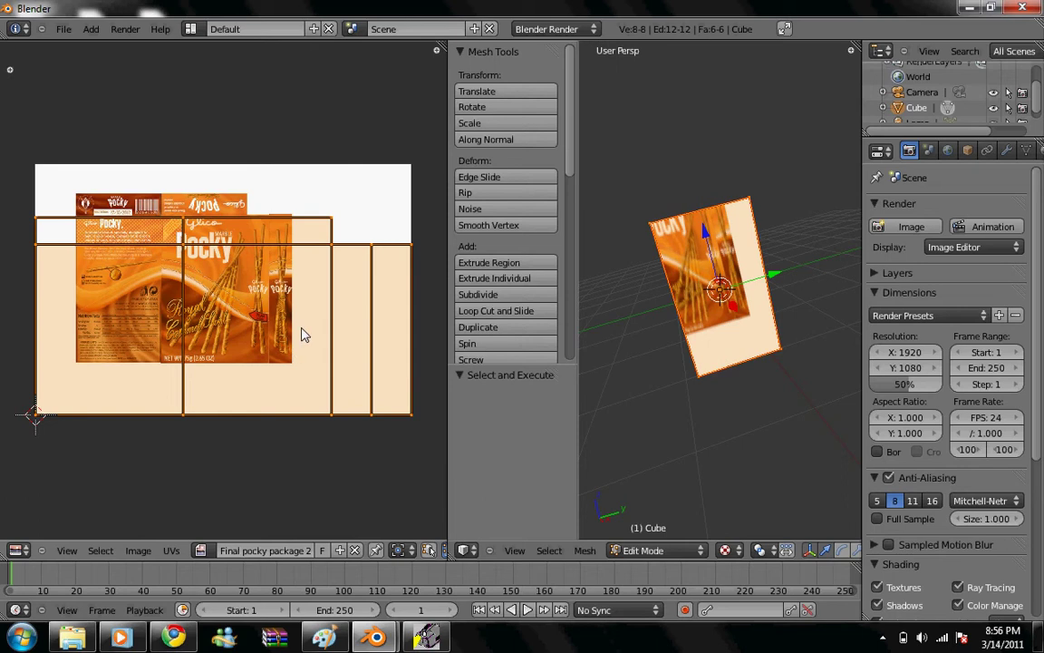
key("s")
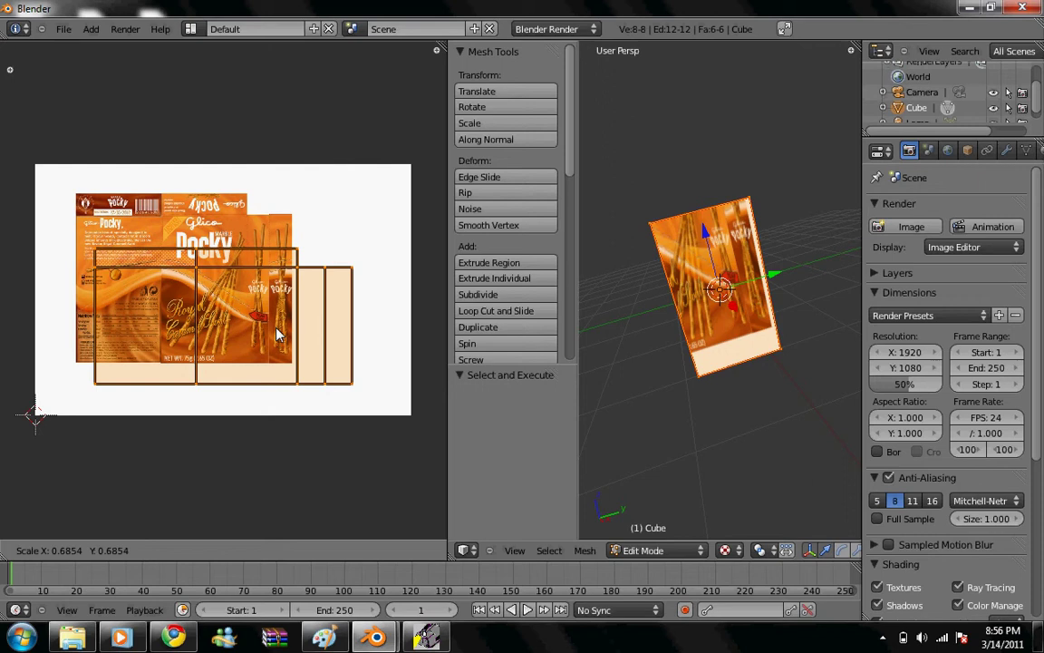
left_click(278, 335)
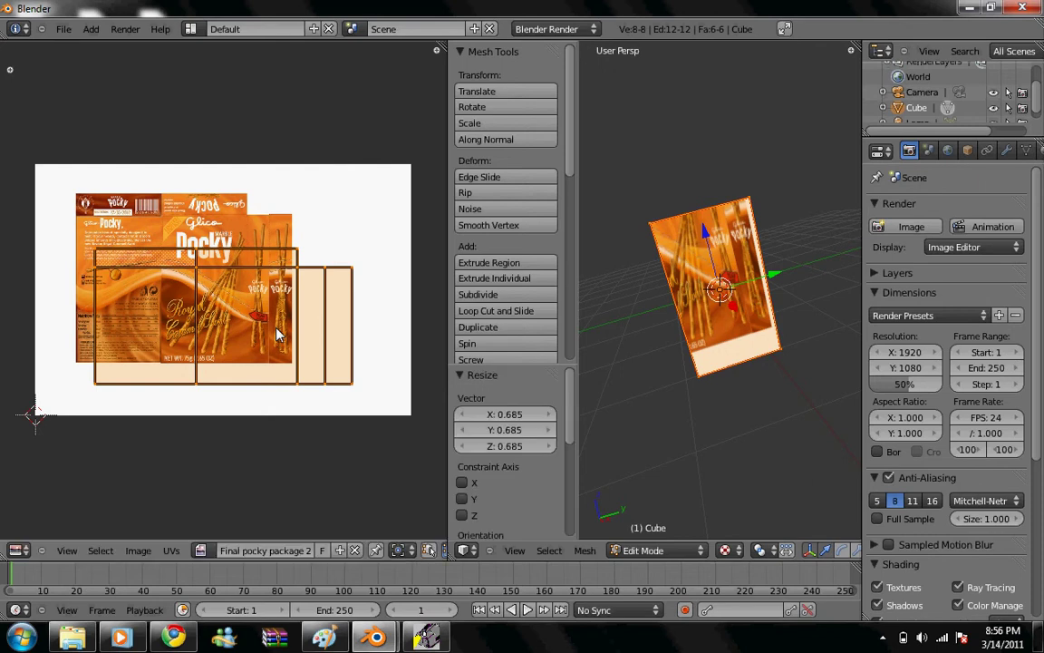
key("g")
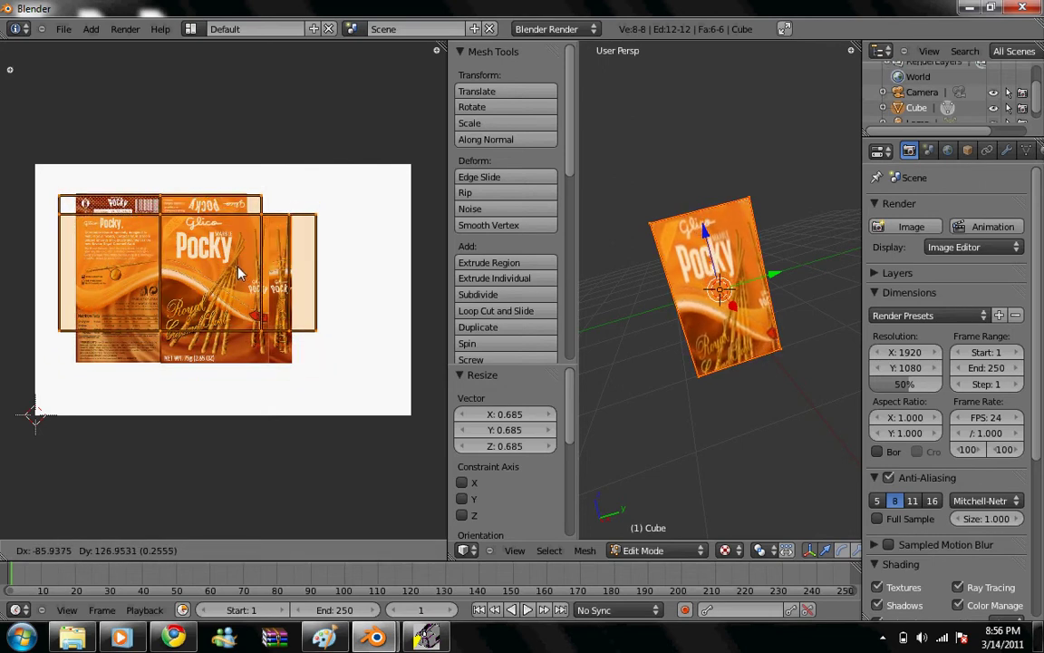
- Place the UV islands, refine their scale through 1.030 and 0.981 to 0.984, then narrow along X
left_click(240, 272)
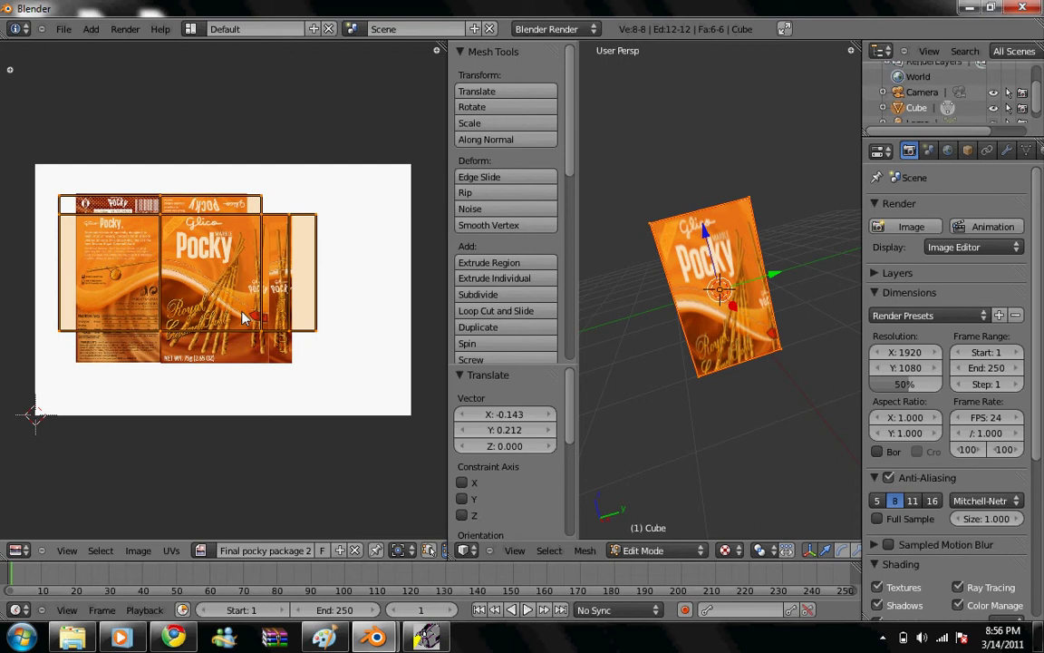
key("s")
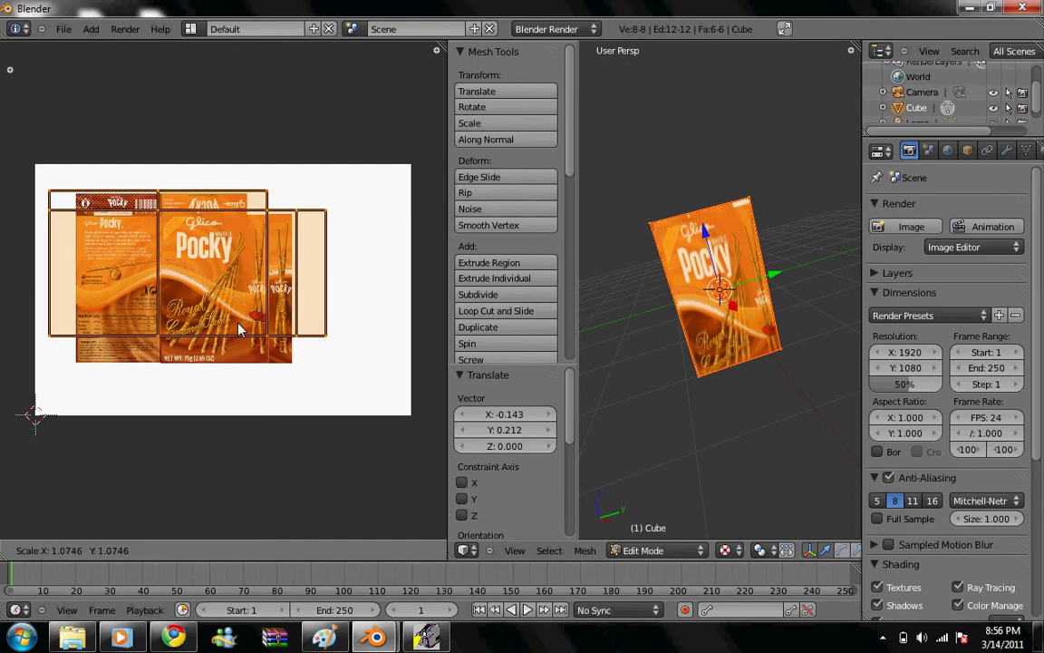
left_click(243, 322)
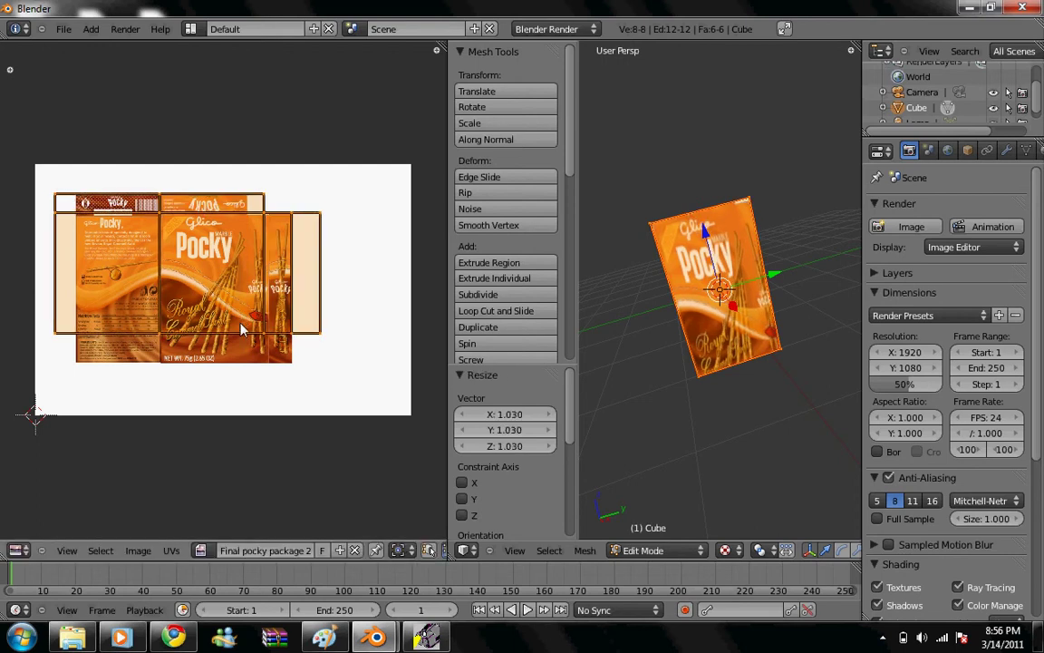
key("s")
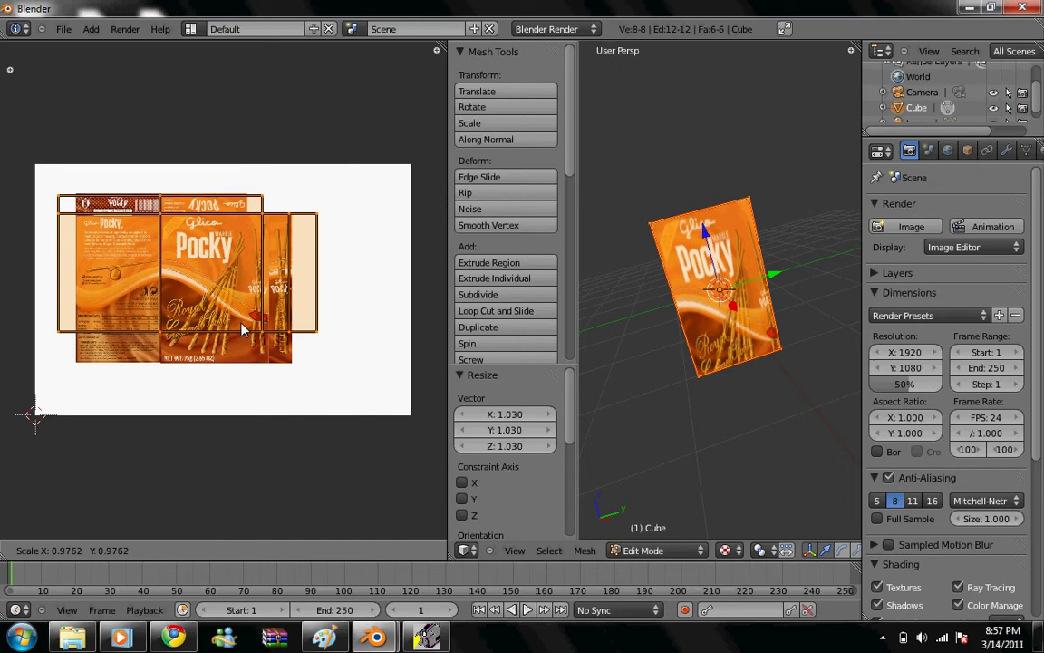
left_click(243, 335)
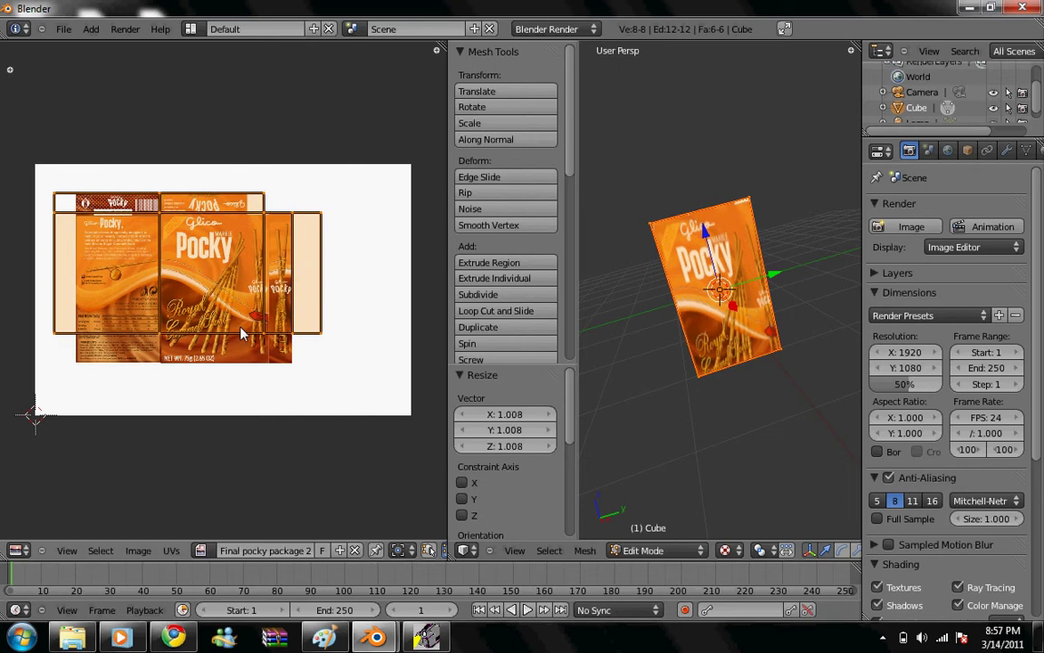
key("s")
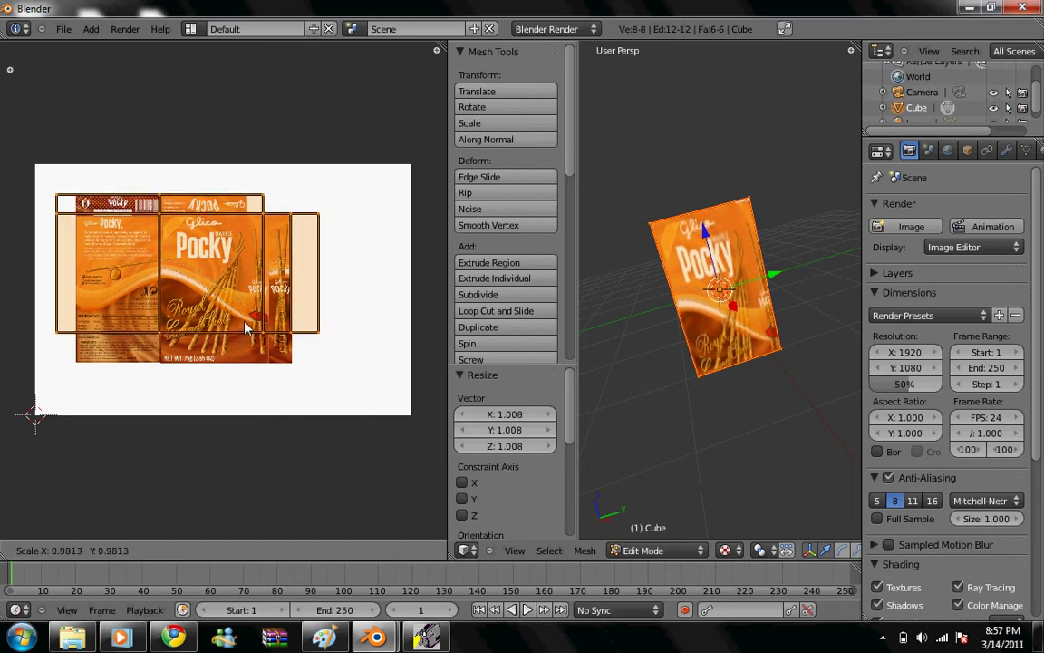
left_click(245, 328)
key("s")
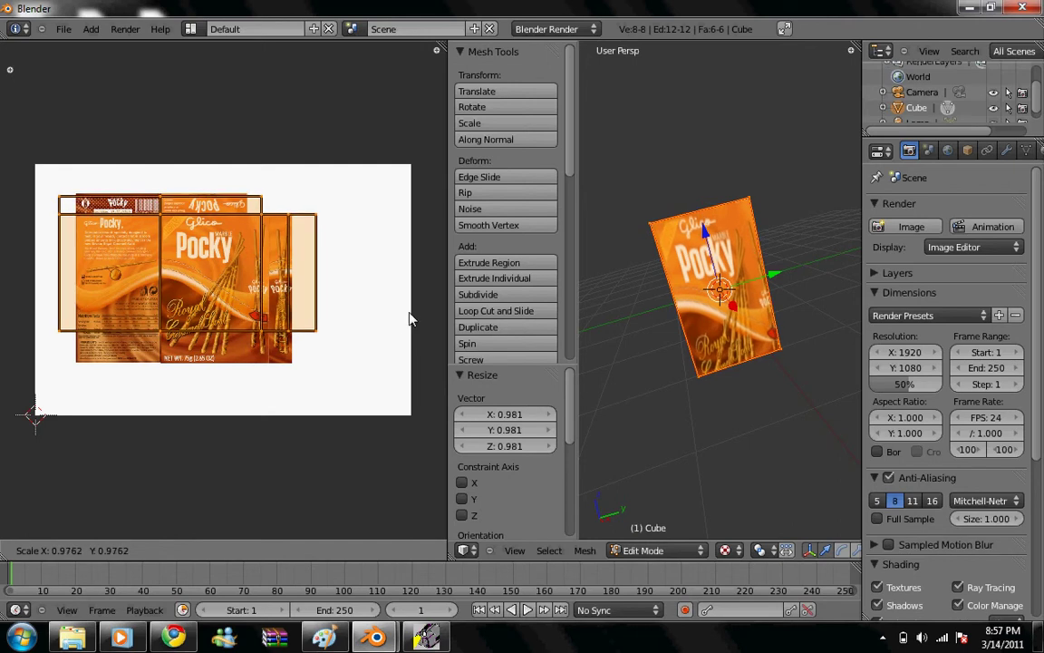
left_click(412, 318)
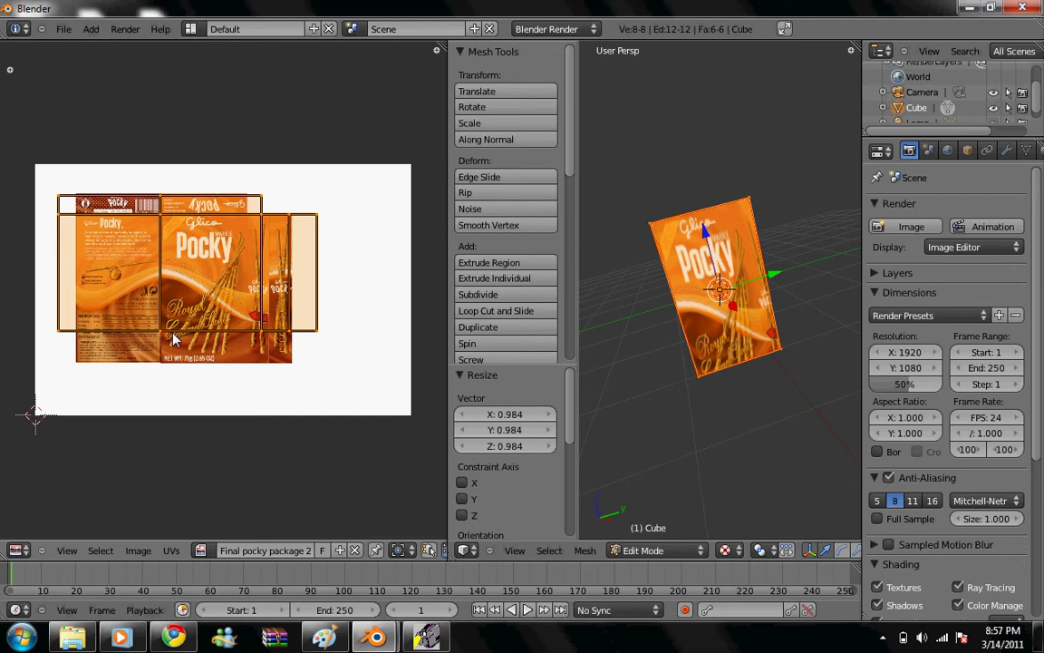
key("s")
key("x")
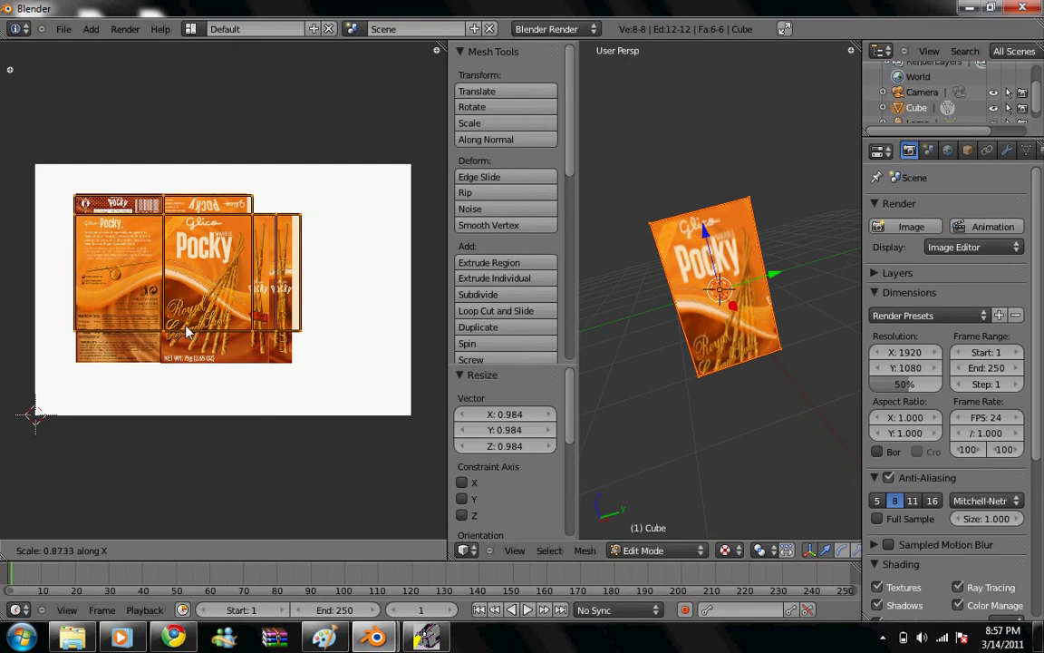
- Finish narrowing the UV layout, scale it to 0.987, and move it over the package panels
left_click(186, 332)
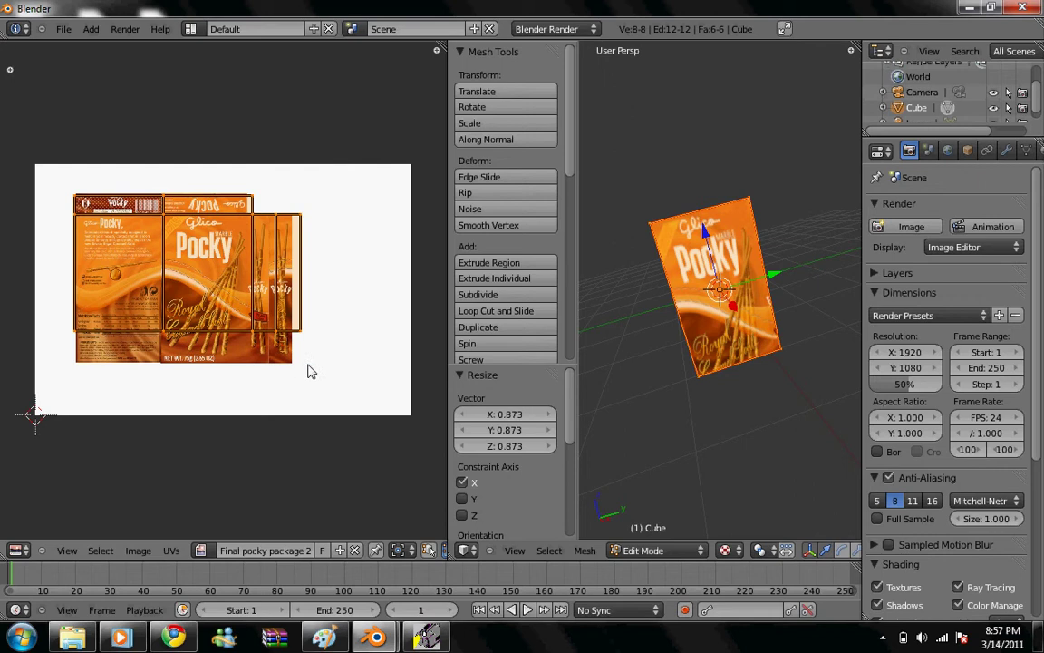
key("s")
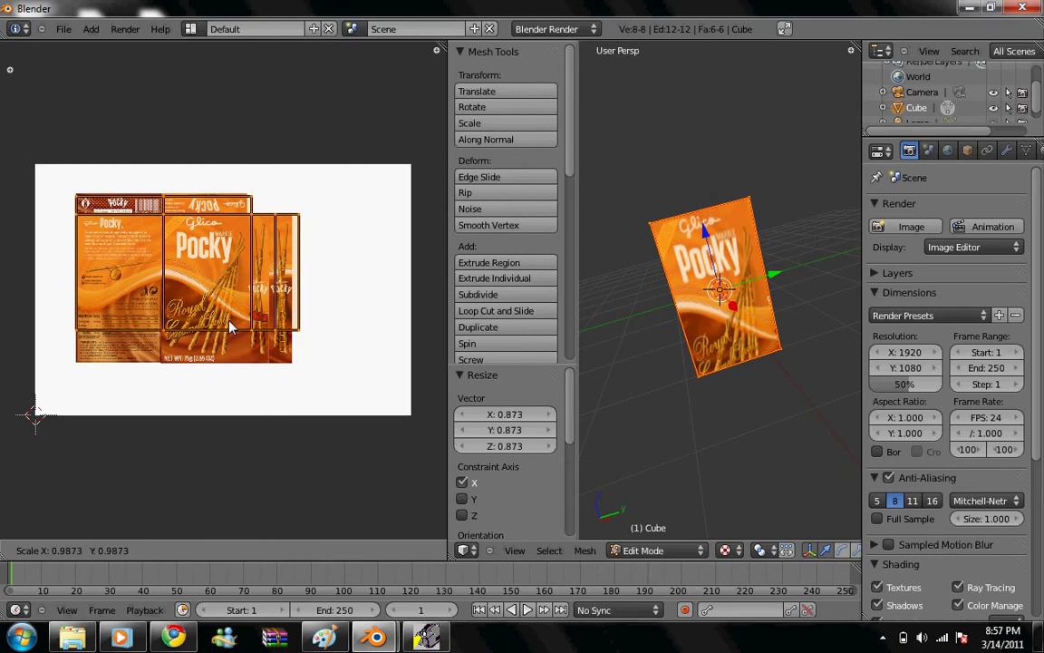
left_click(229, 328)
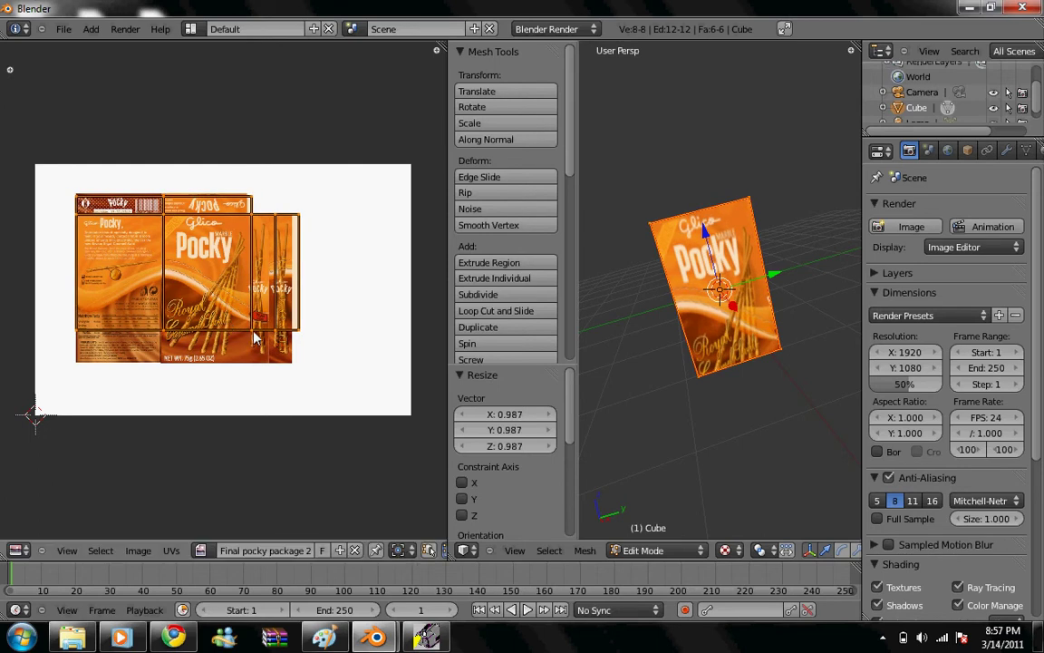
key("s")
key("y")
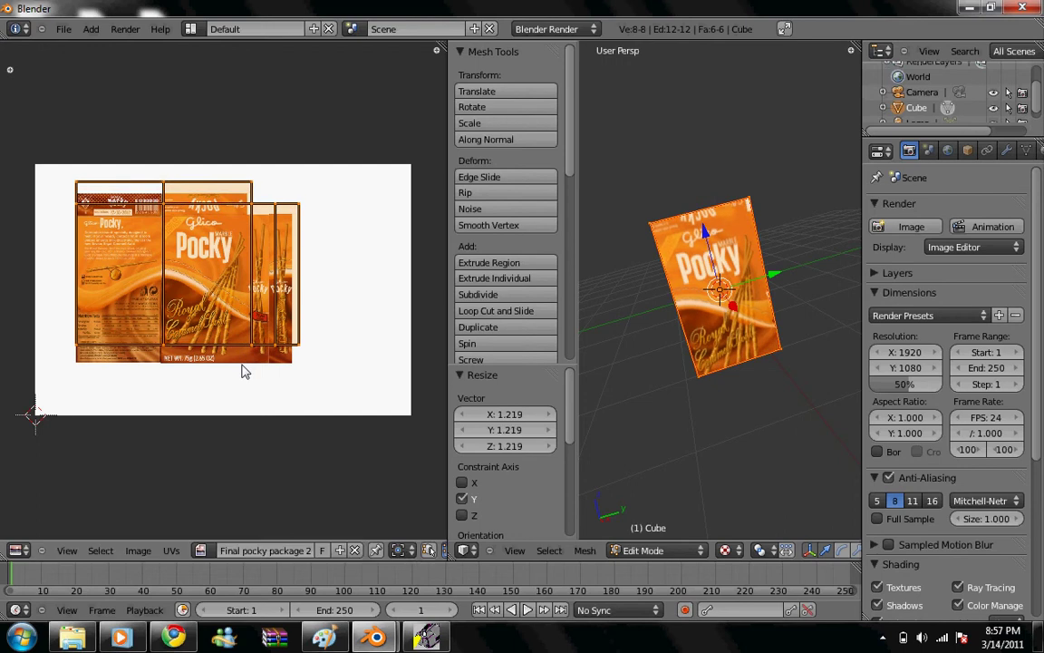
key("g")
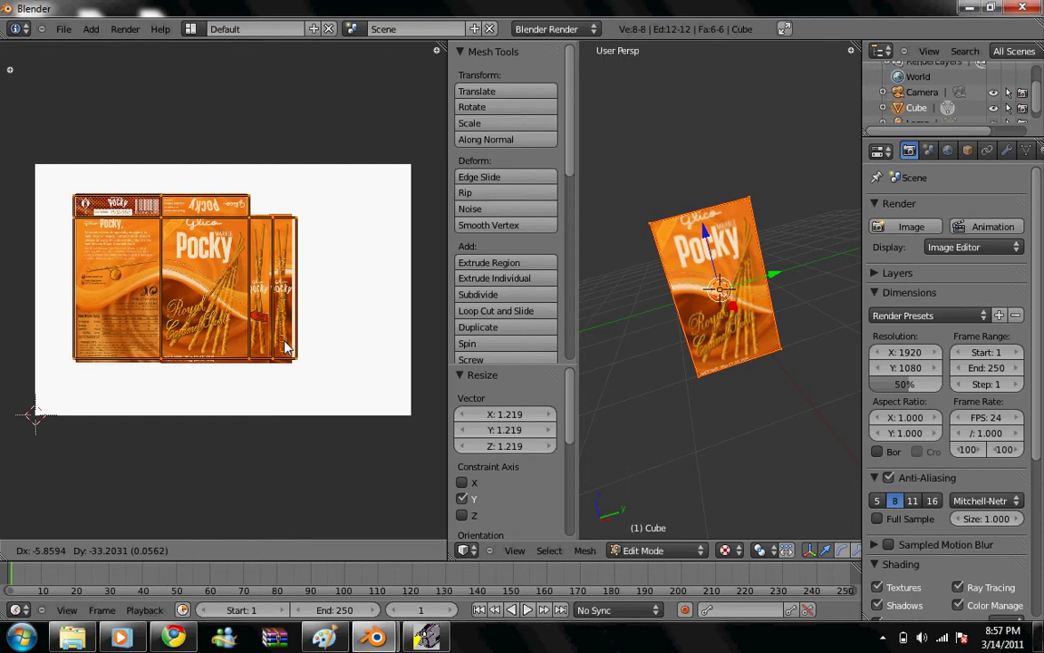
left_click(285, 347)
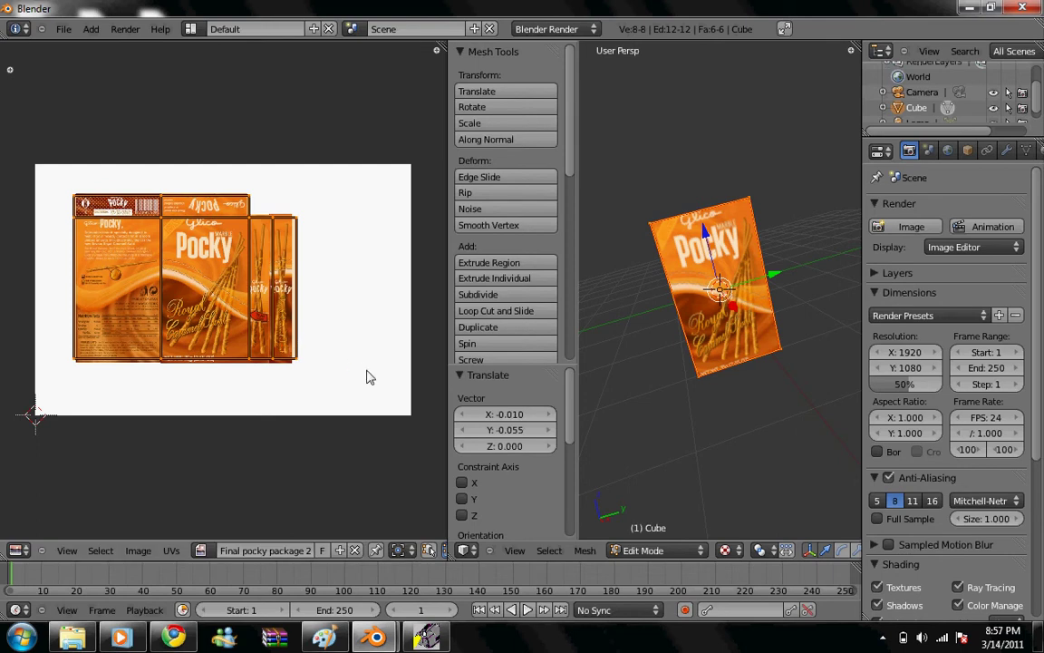
- Stretch the UV layout vertically to 1.008 and narrow it to 0.986 along X
key("s")
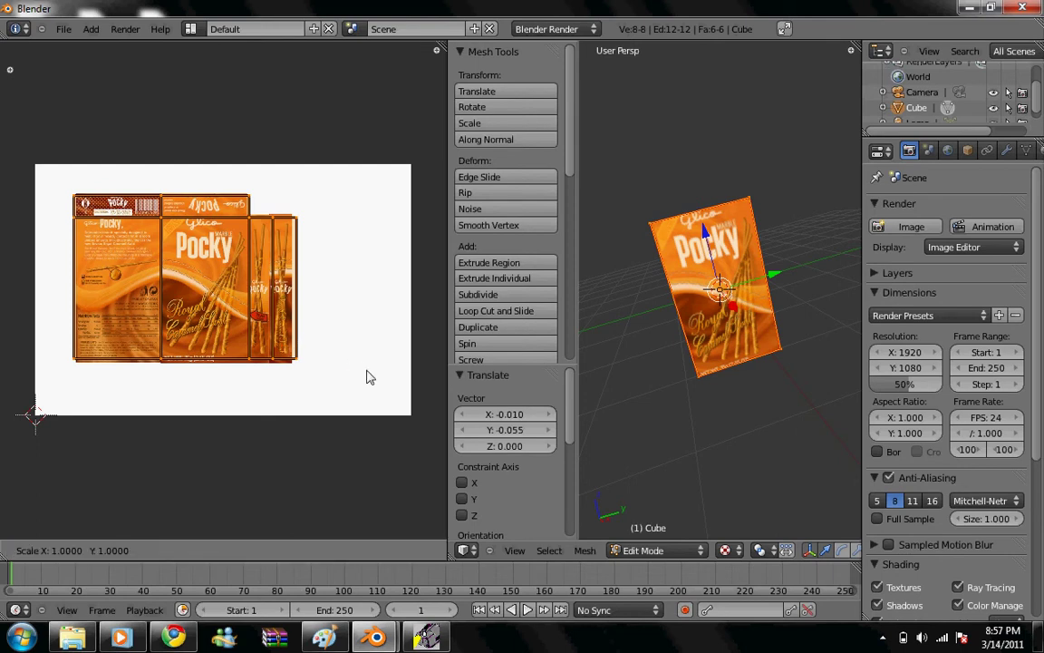
key("y")
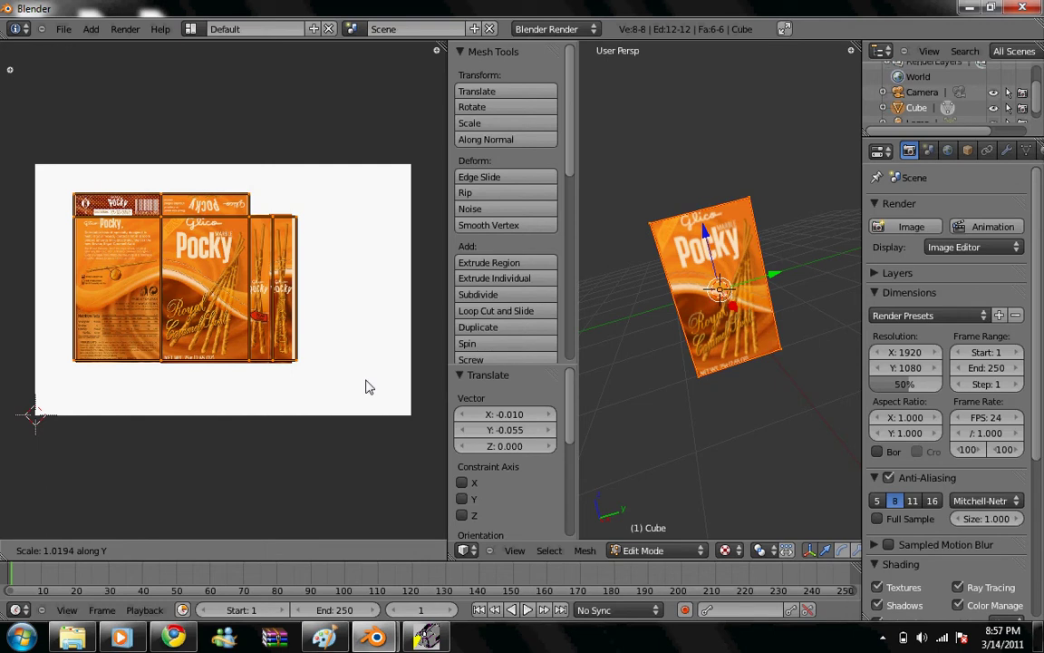
left_click(369, 387)
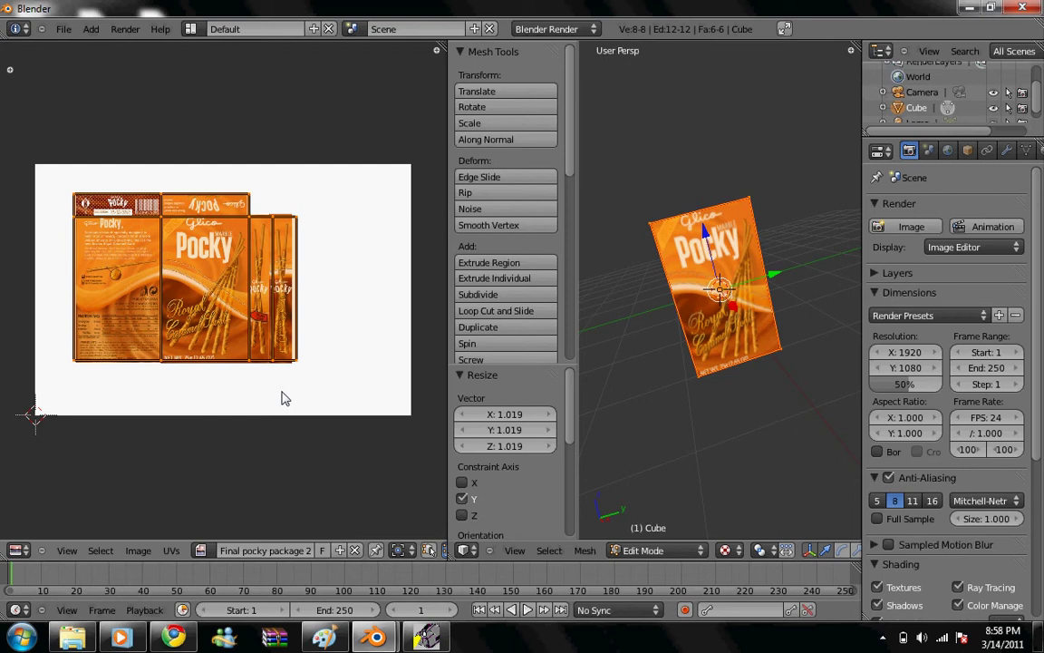
key("s")
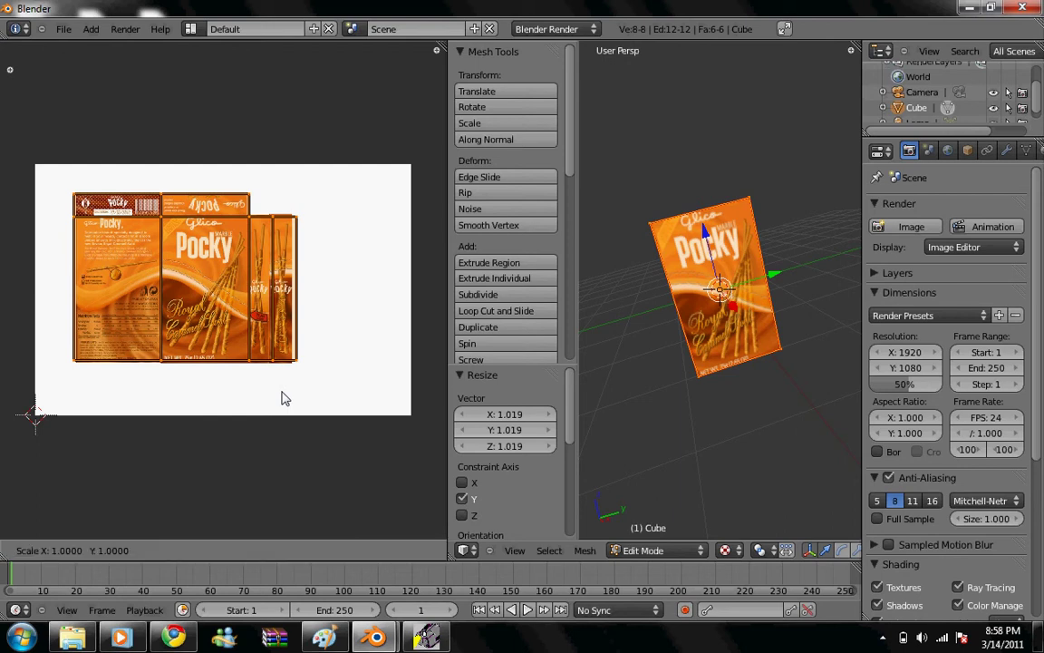
key("y")
left_click(282, 396)
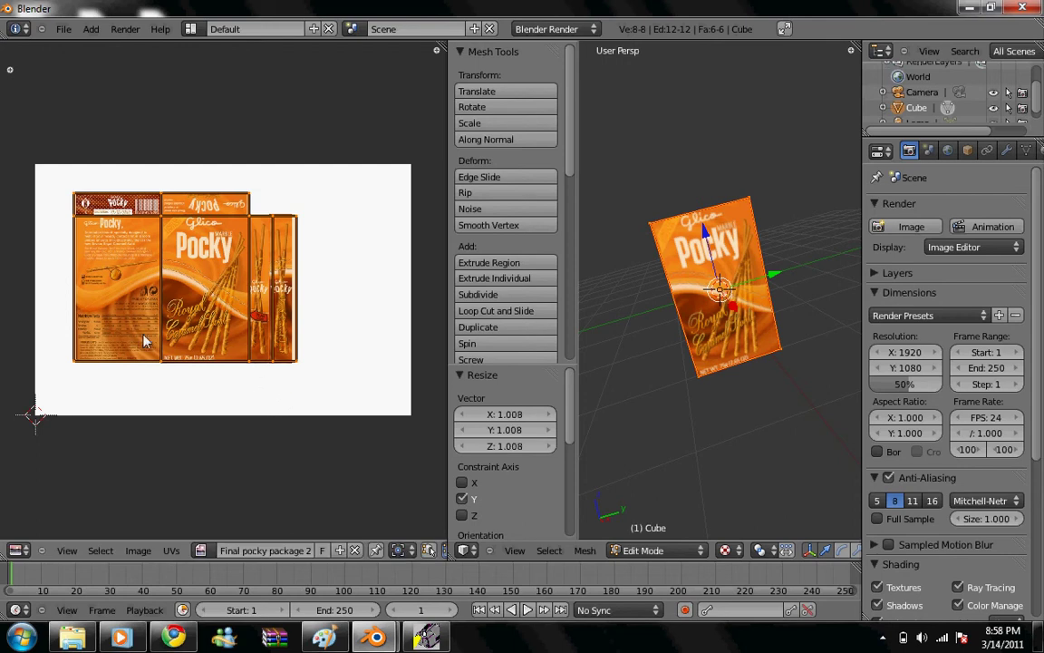
key("s")
key("x")
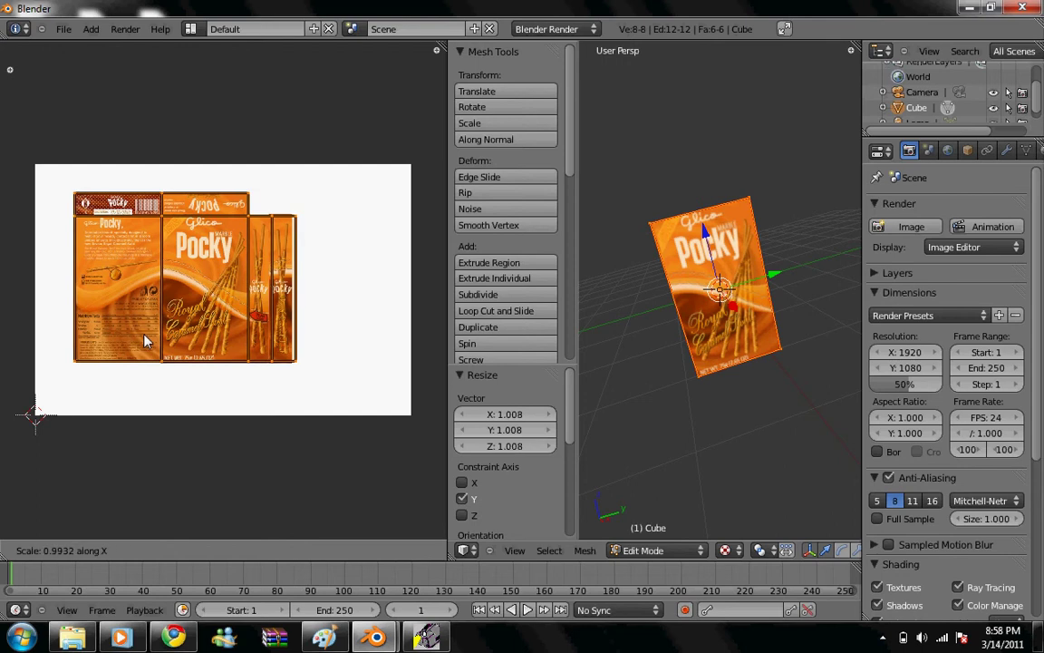
left_click(145, 338)
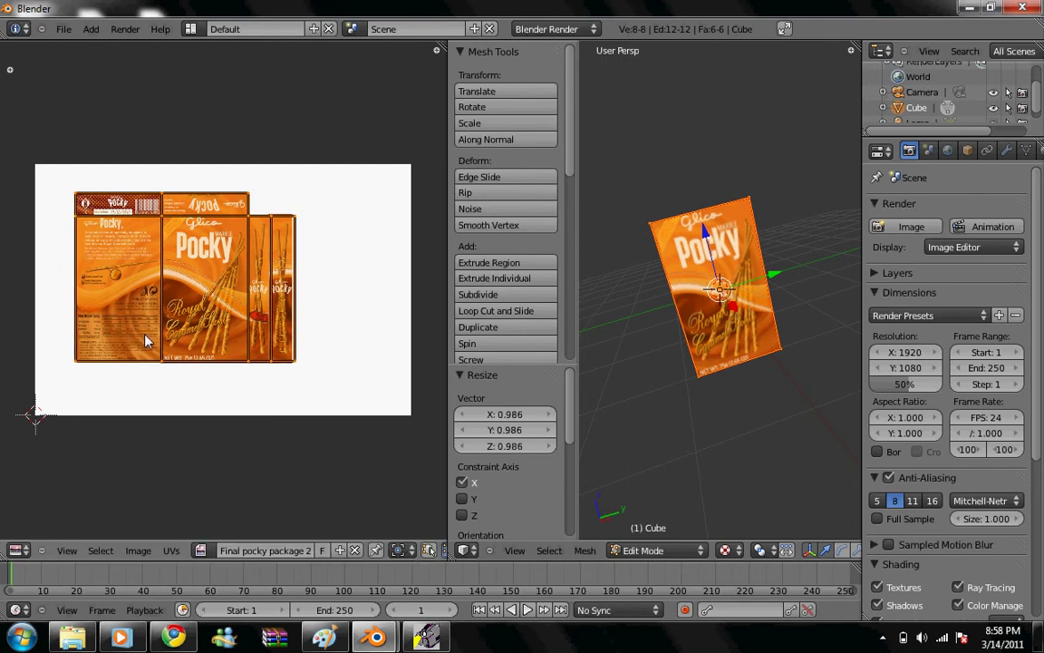
scroll(347, 368, "up", 2)
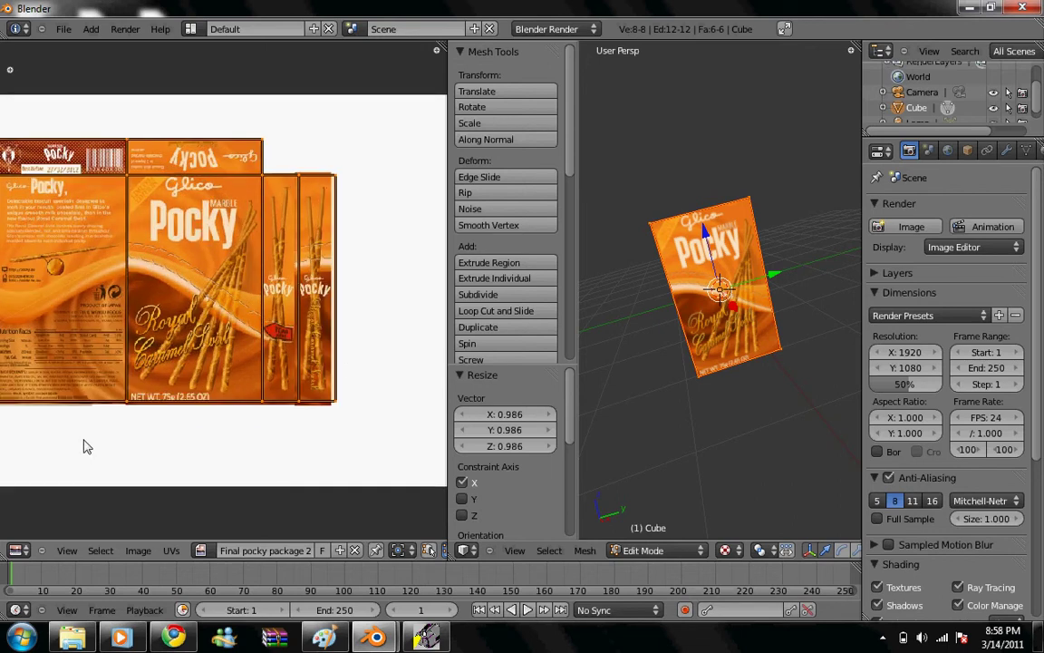
- Select the right strip's UV vertices and move them onto the strip's border
mouse_move(88, 446)
middle_mouse_down()
mouse_move(151, 433)
mouse_move(98, 432)
middle_mouse_up()
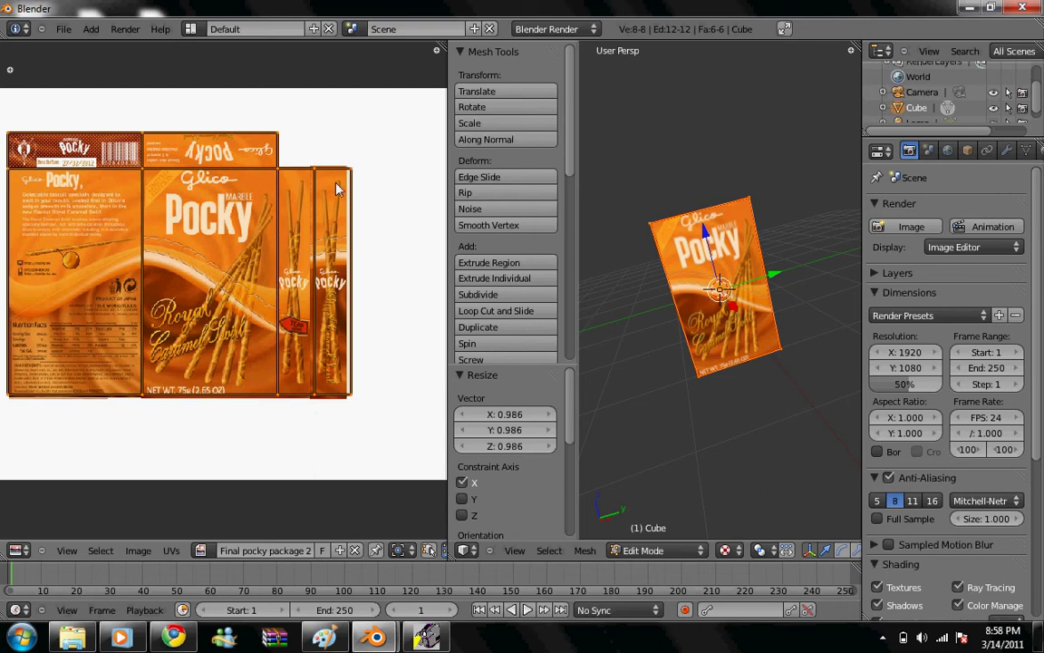
left_click(414, 73)
left_click(353, 141)
right_click(354, 141)
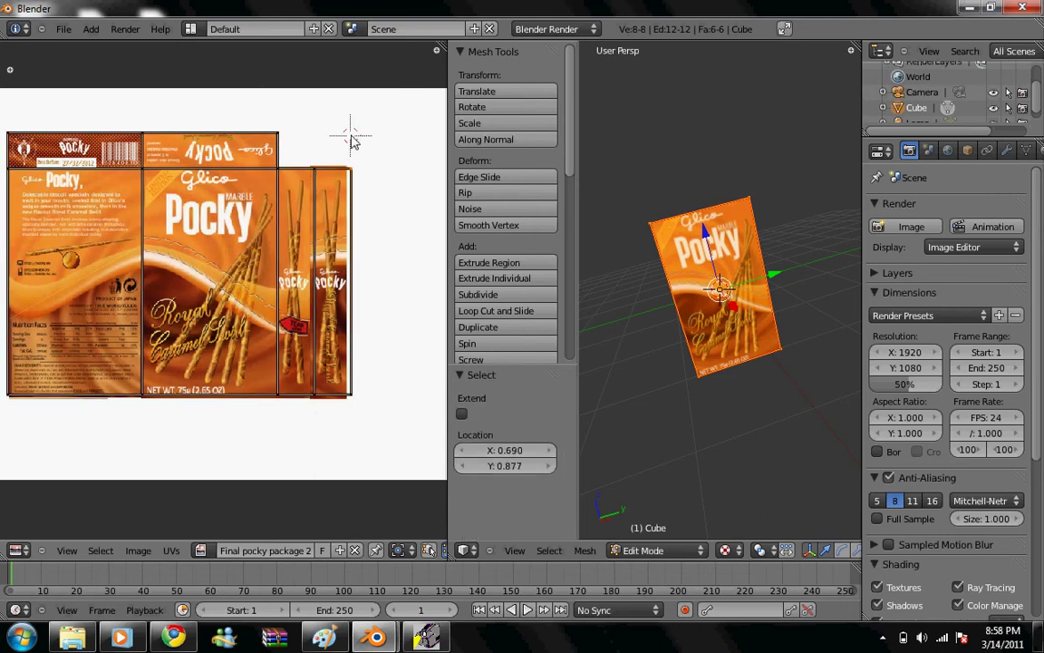
right_click(315, 170)
right_click(315, 396, "shift")
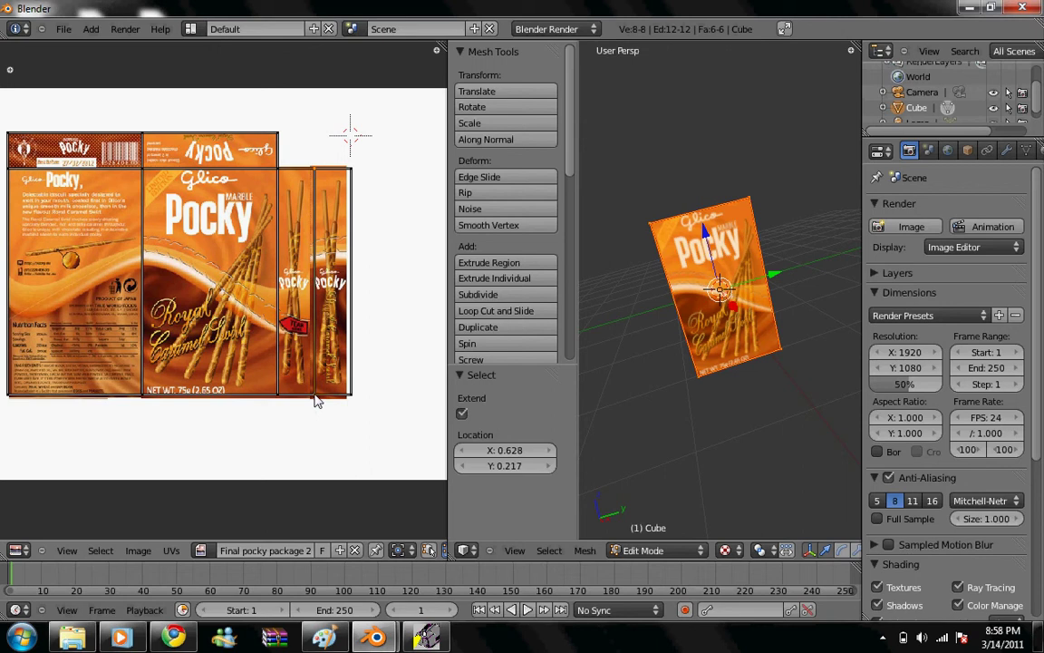
right_click(314, 243, "shift")
key("g")
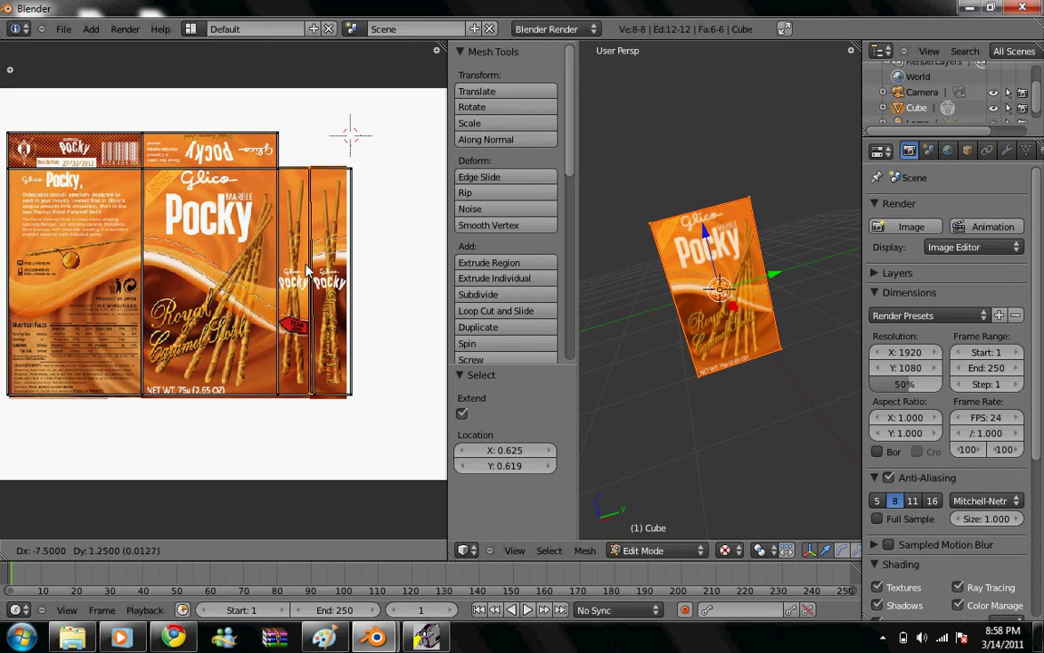
left_click(309, 270)
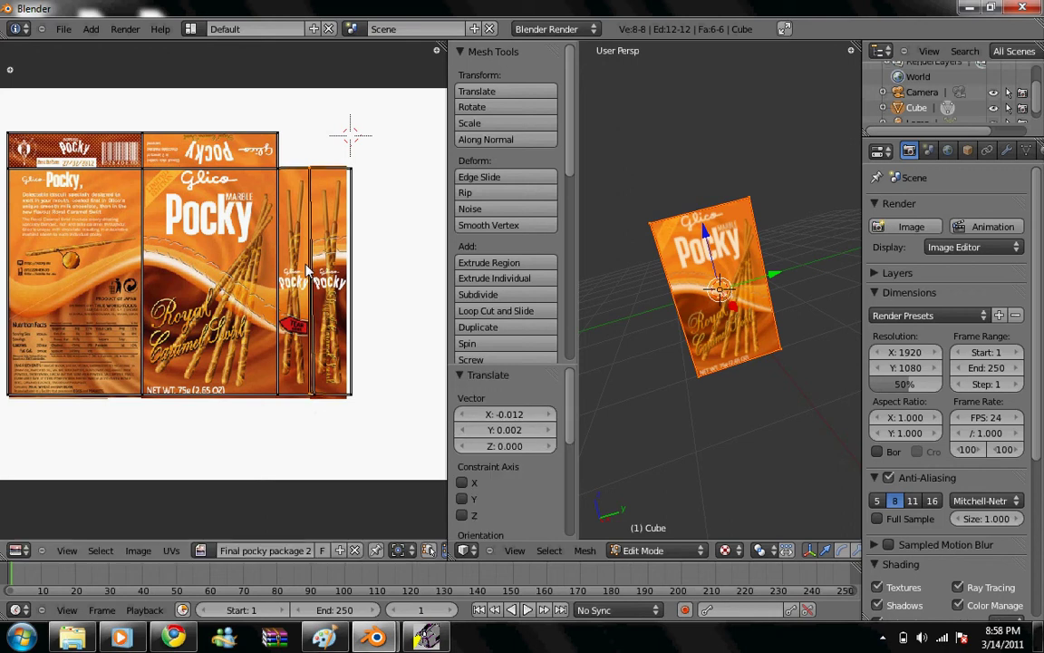
- Place the bottom-right UV corner on the package's bottom edge and realign the right edge
right_click(314, 398)
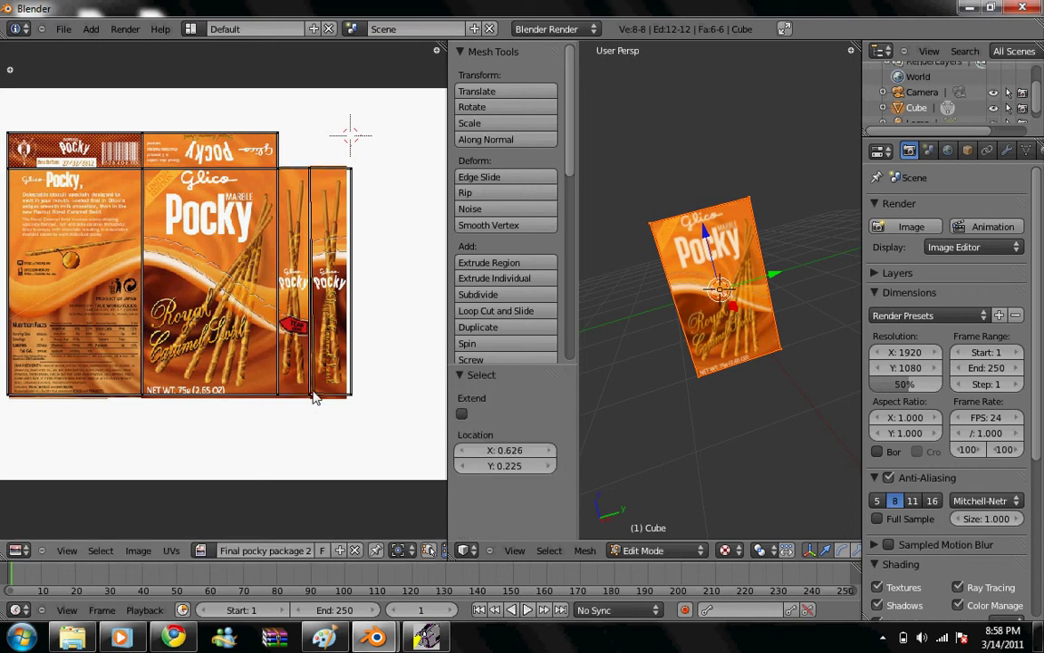
key("g")
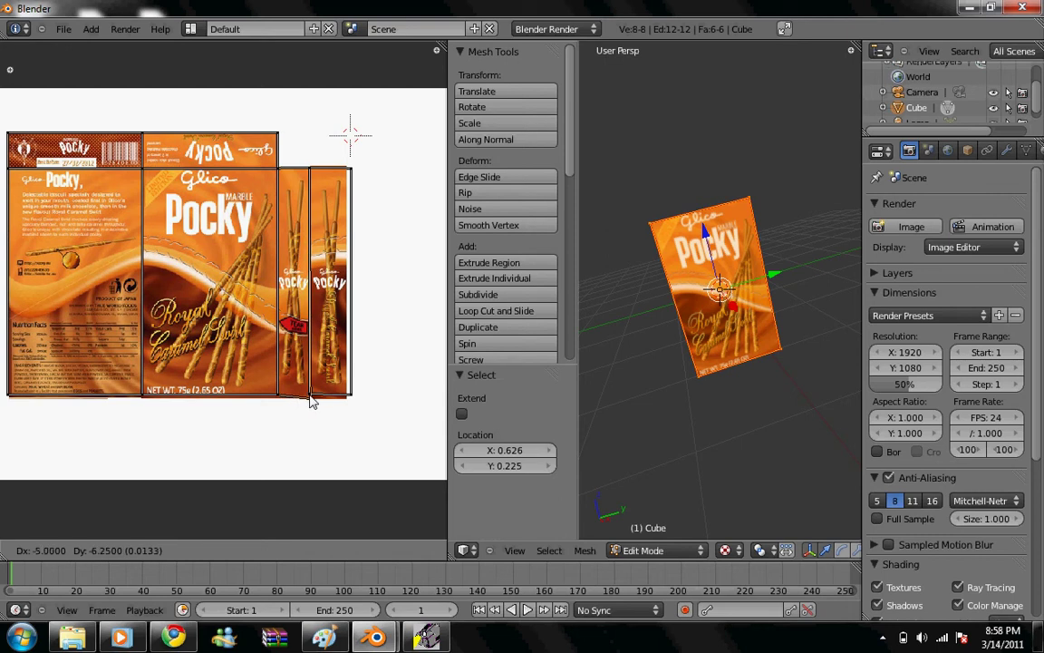
left_click(310, 401)
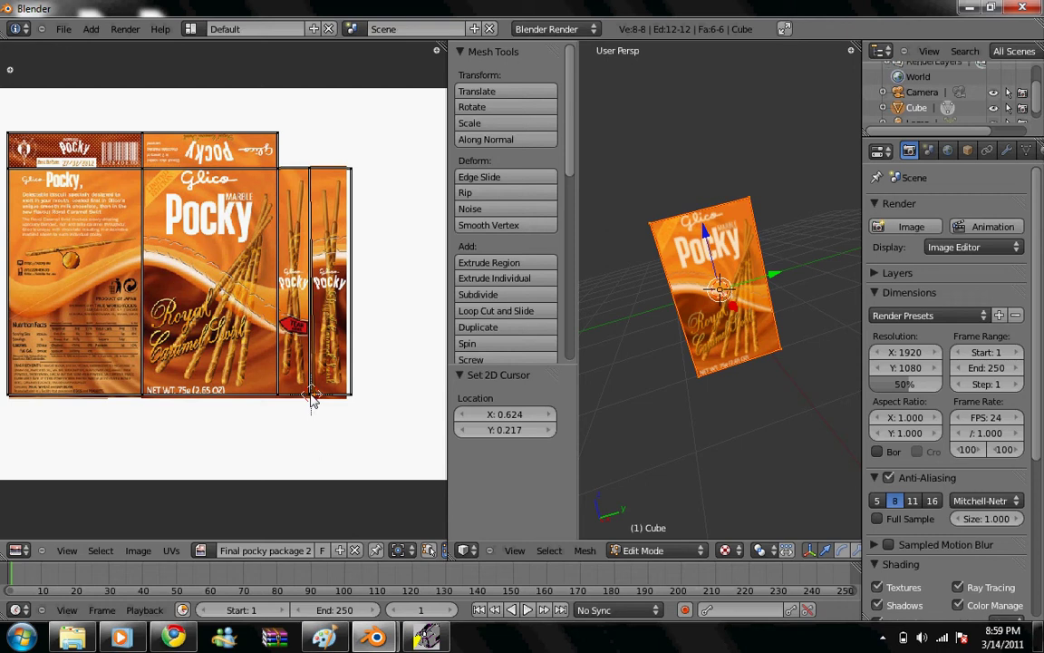
left_click(383, 369)
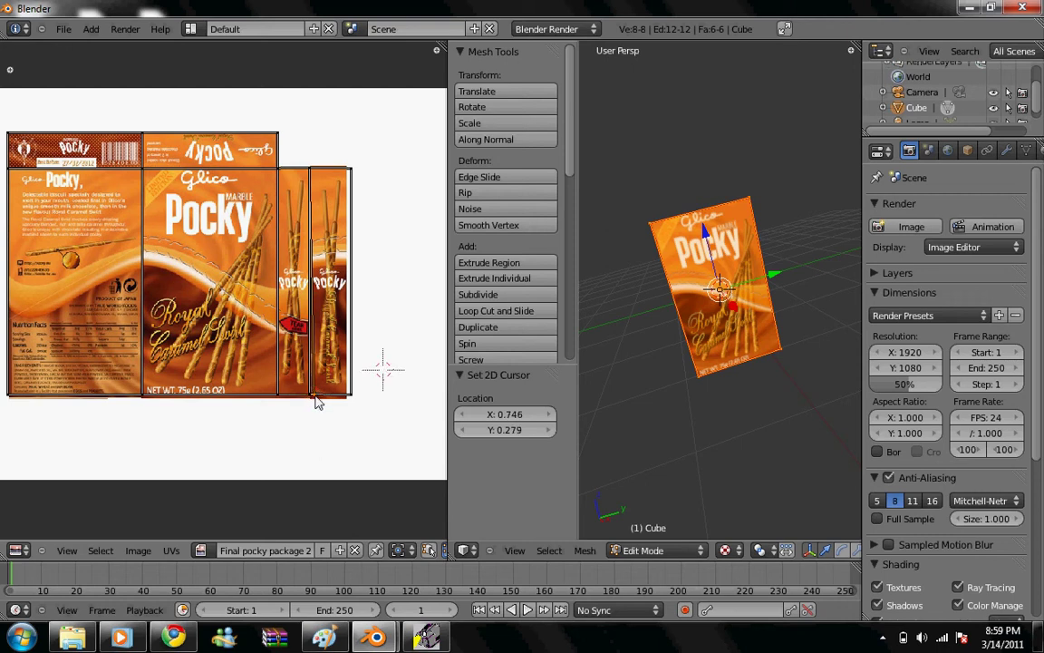
key("g")
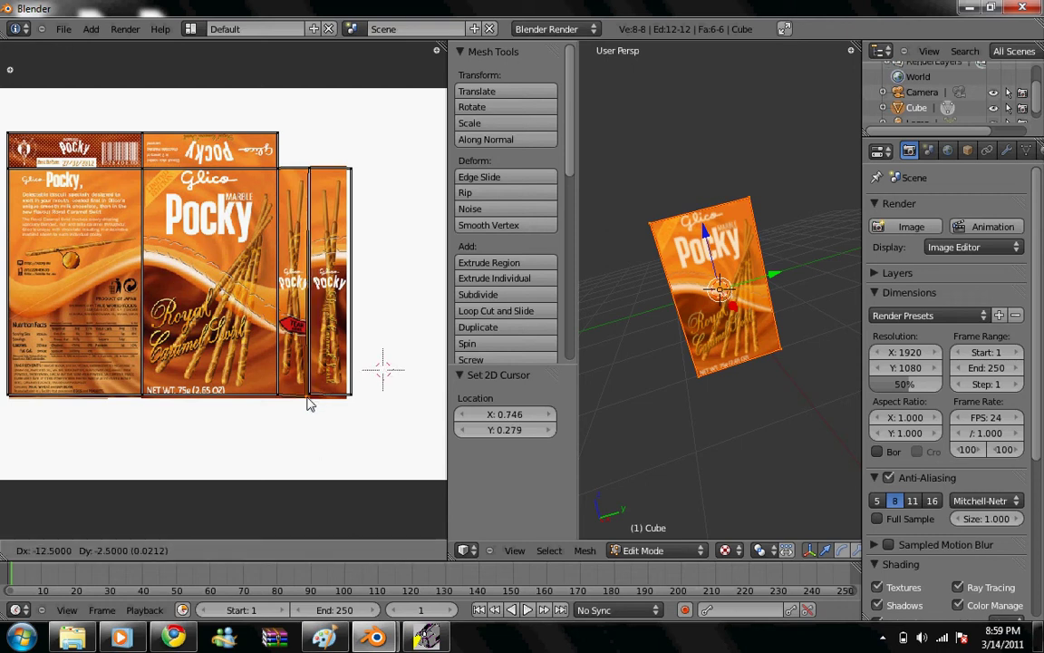
left_click(310, 404)
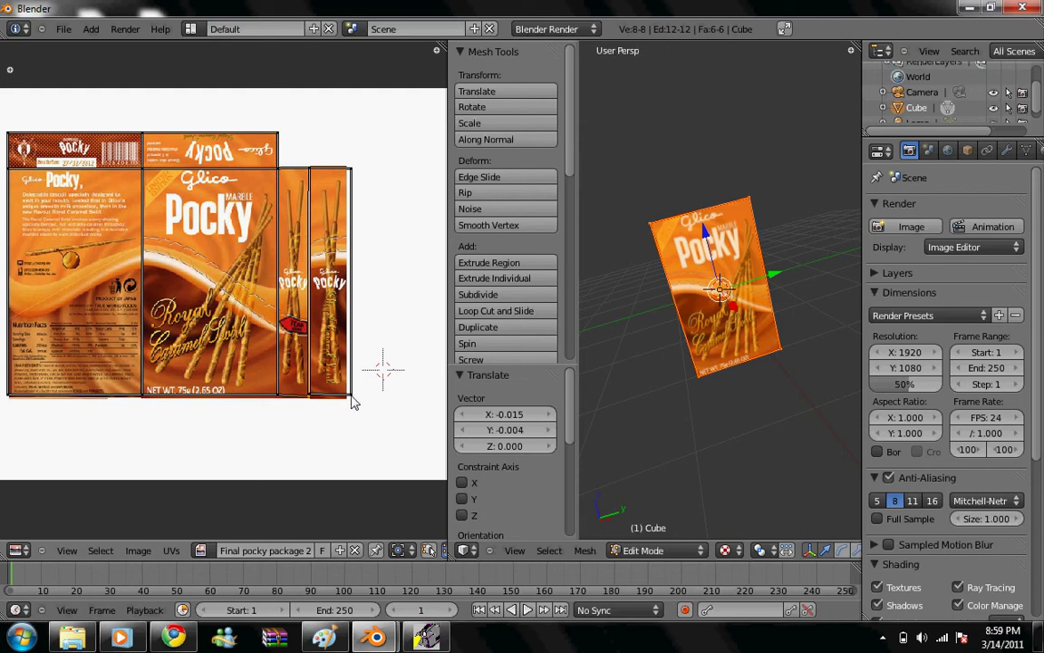
left_click(352, 400)
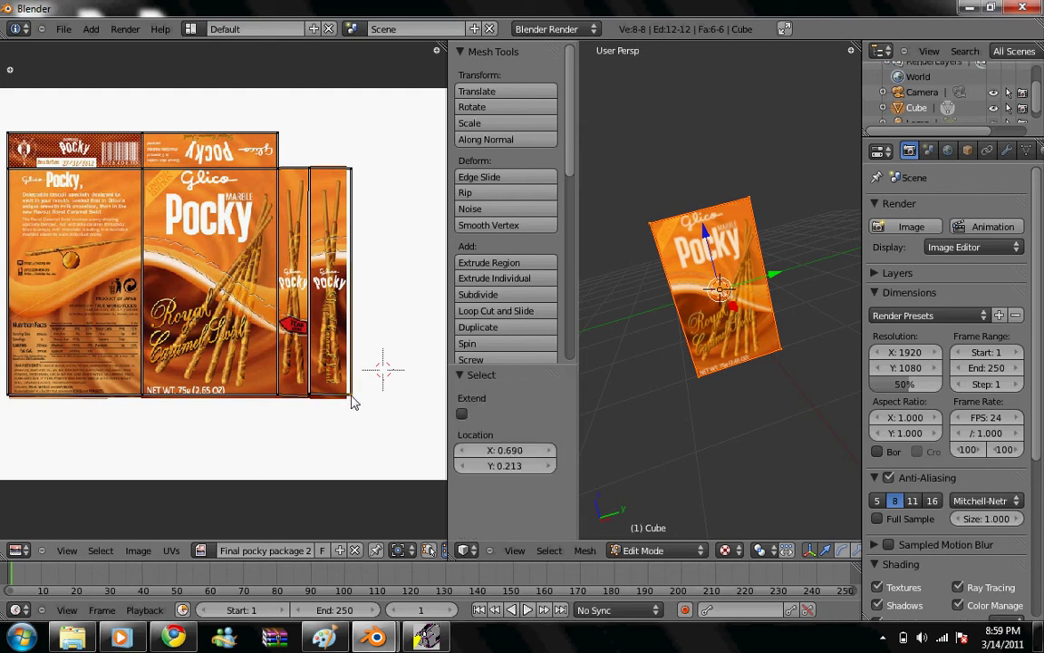
left_click(353, 169, "shift")
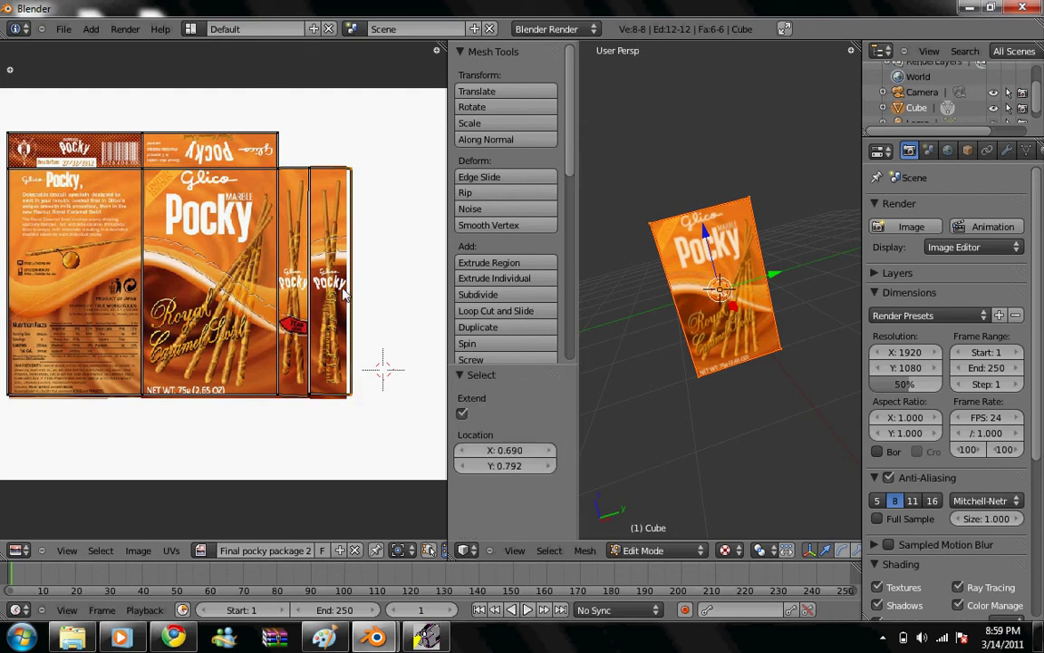
key("g")
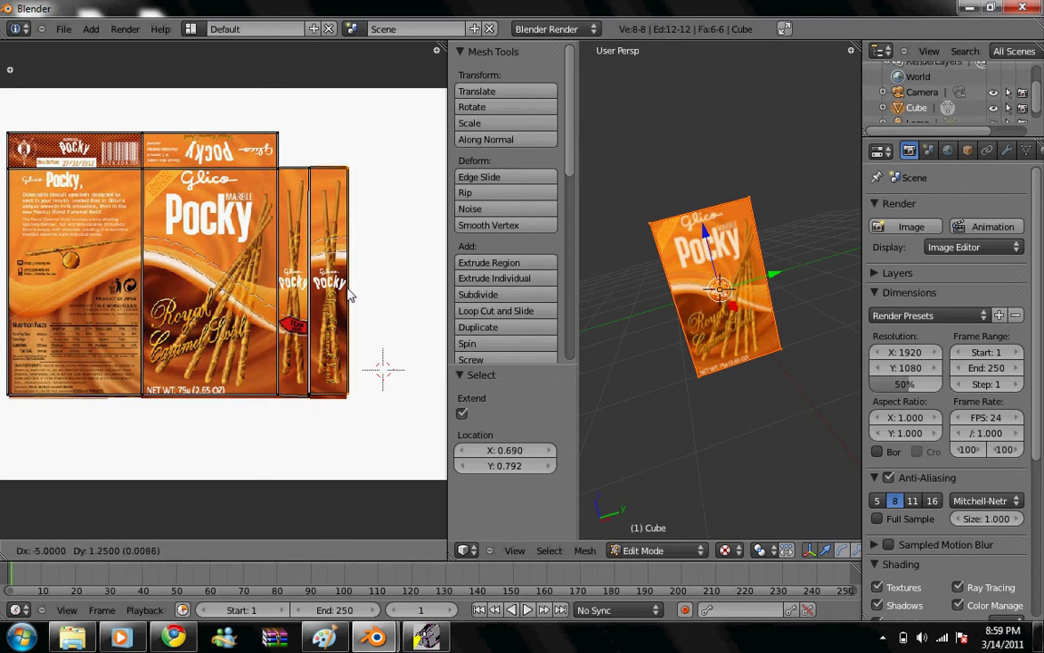
left_click(351, 297)
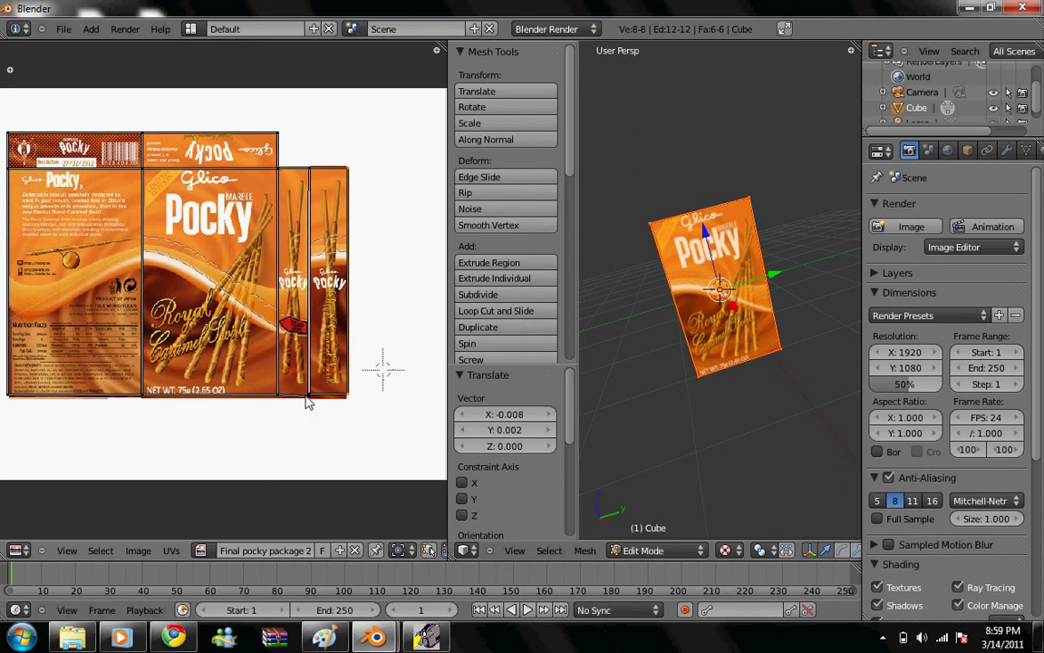
scroll(757, 315, "up", 3)
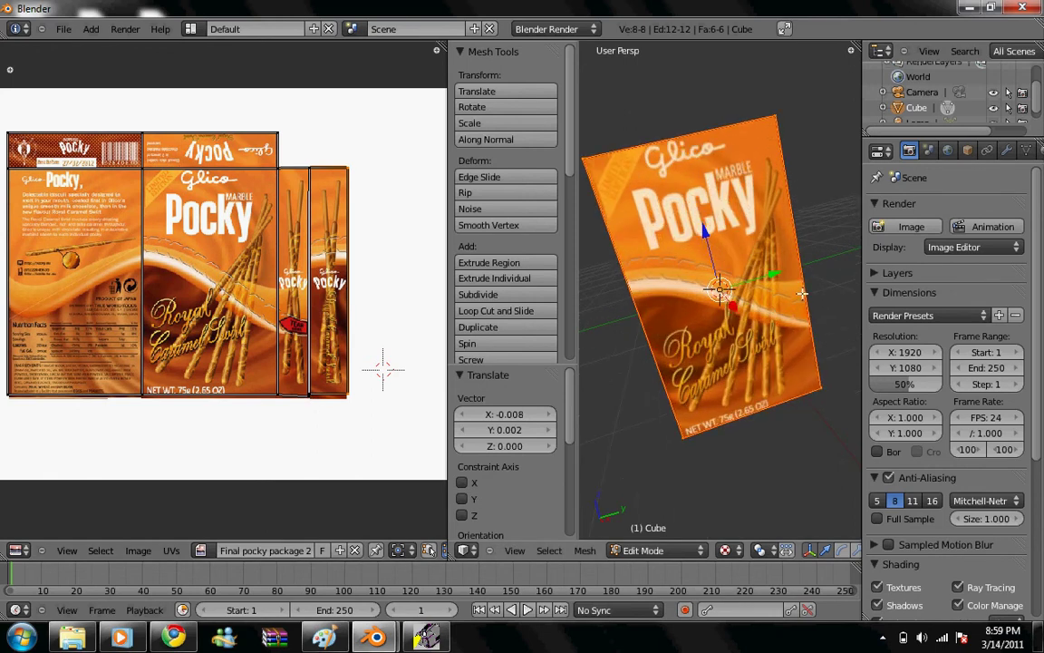
middle_click_drag(803, 293, 591, 326)
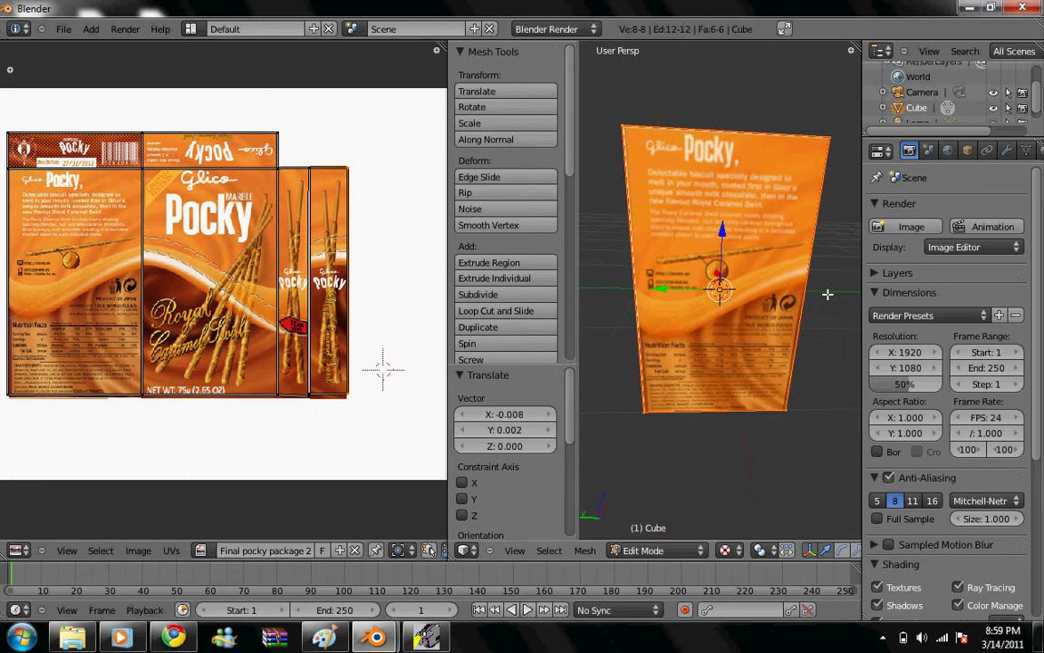
middle_click_drag(828, 294, 671, 352)
left_click_drag(447, 278, 179, 279)
middle_click_drag(832, 275, 685, 266)
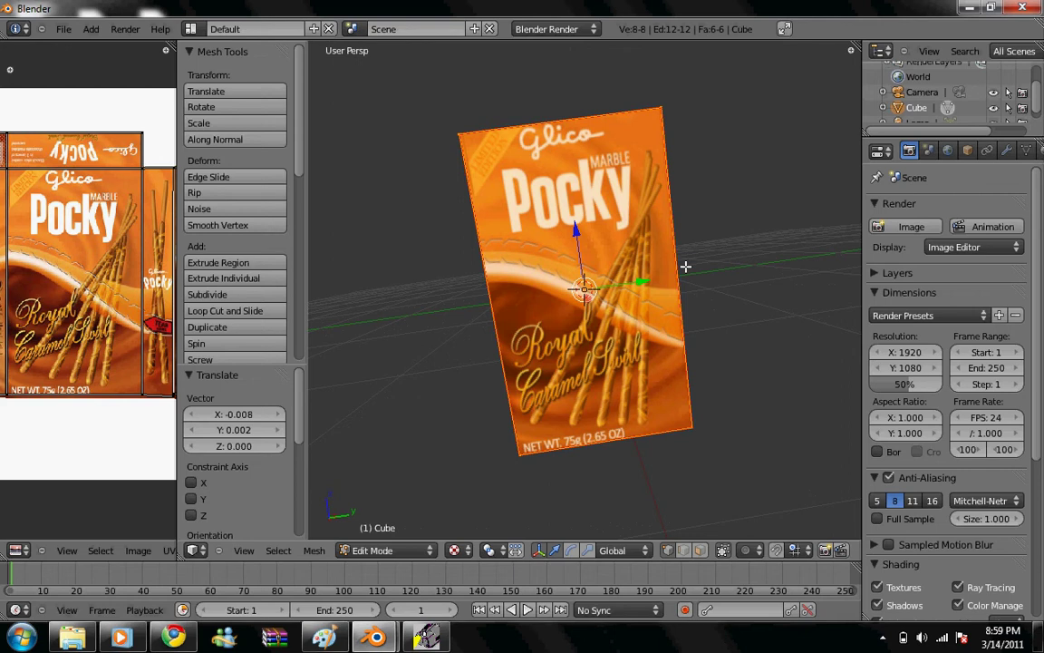
middle_click_drag(786, 225, 485, 425)
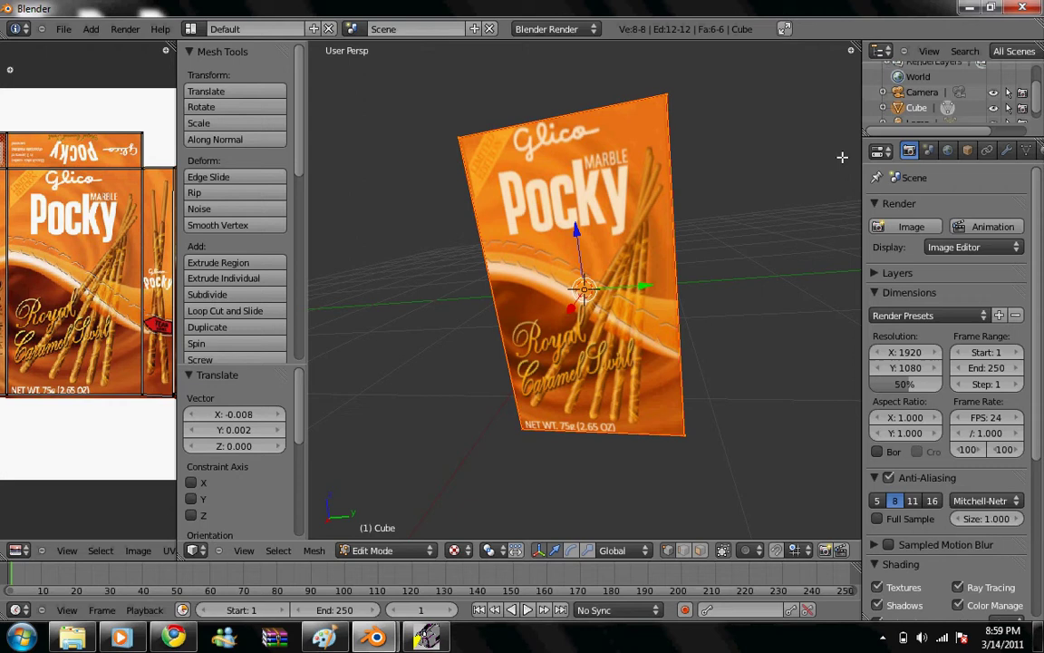
middle_click_drag(842, 157, 302, 289)
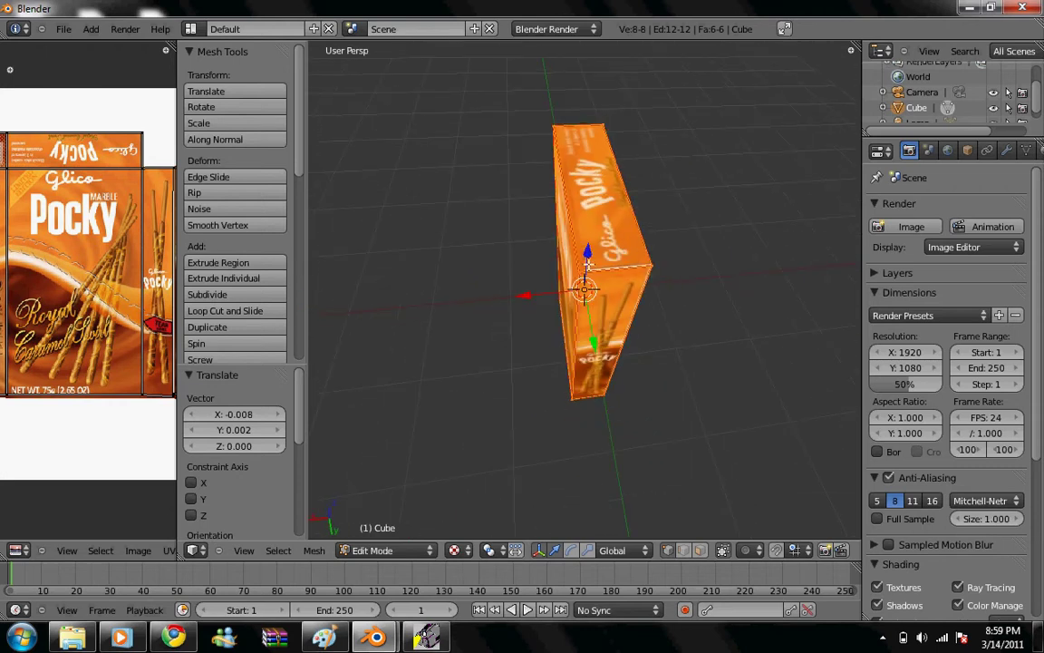
left_click_drag(179, 304, 403, 283)
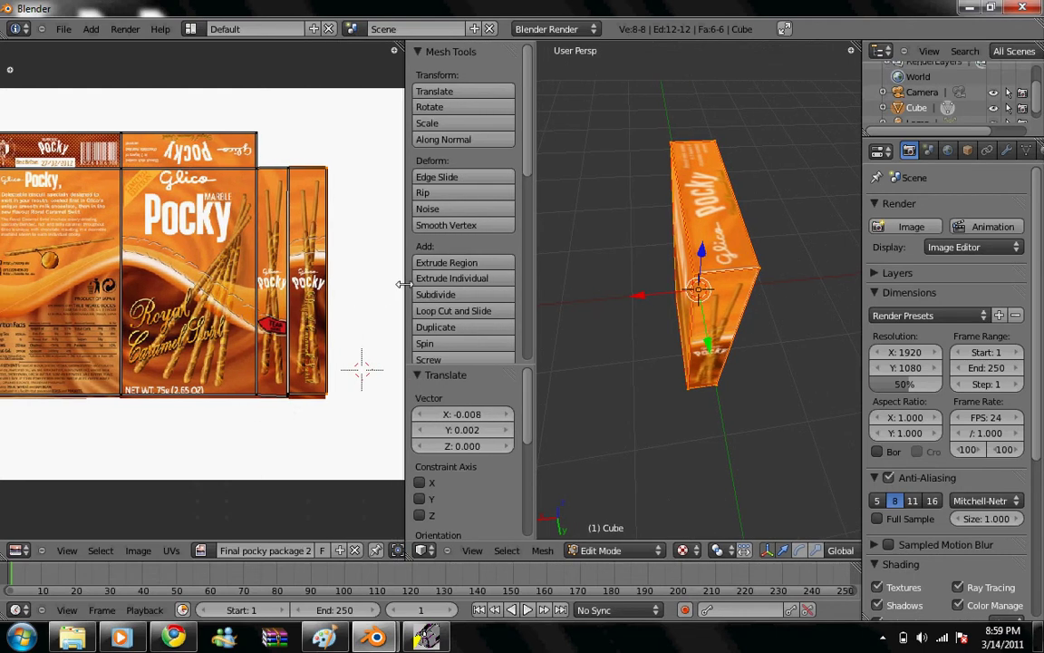
- Move the island's top-edge UV vertices to line up with the package art
right_click(258, 138)
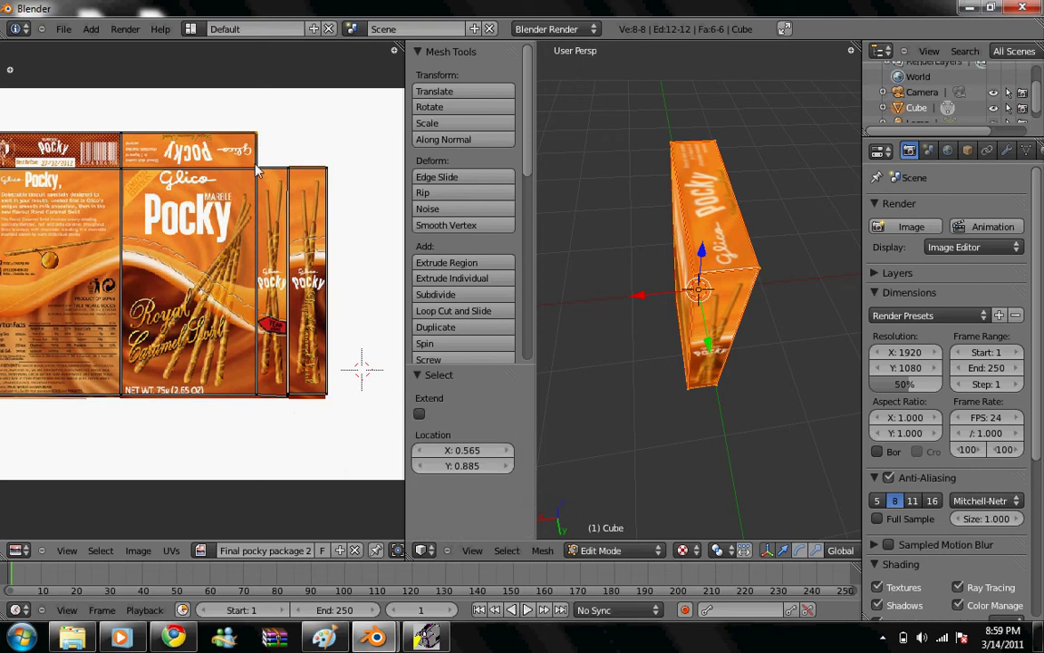
right_click(259, 170, "shift")
key("g")
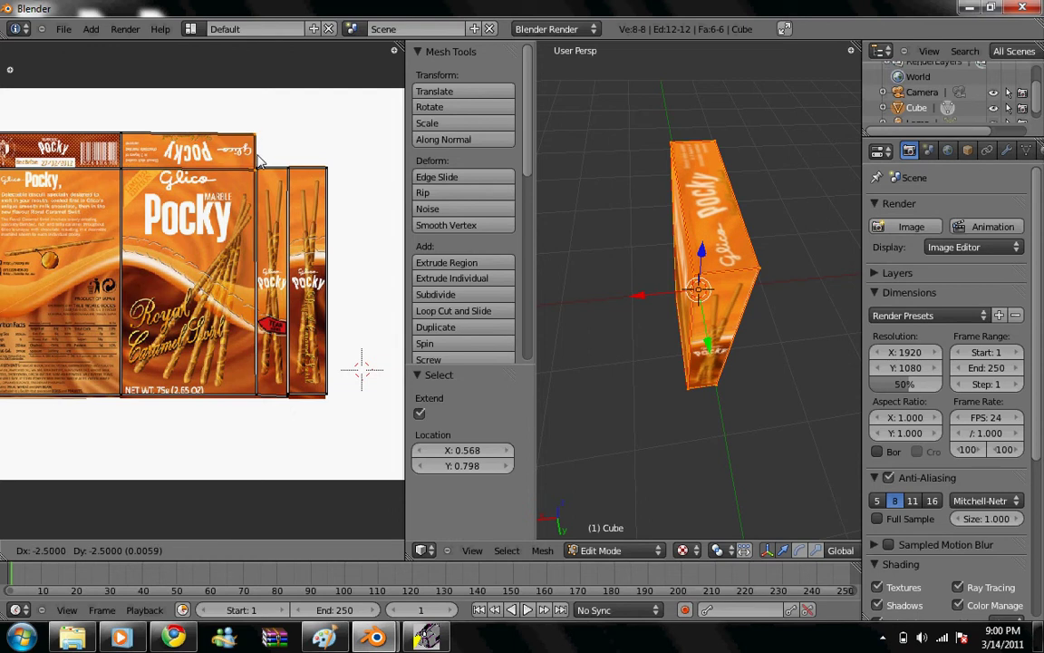
left_click(260, 160)
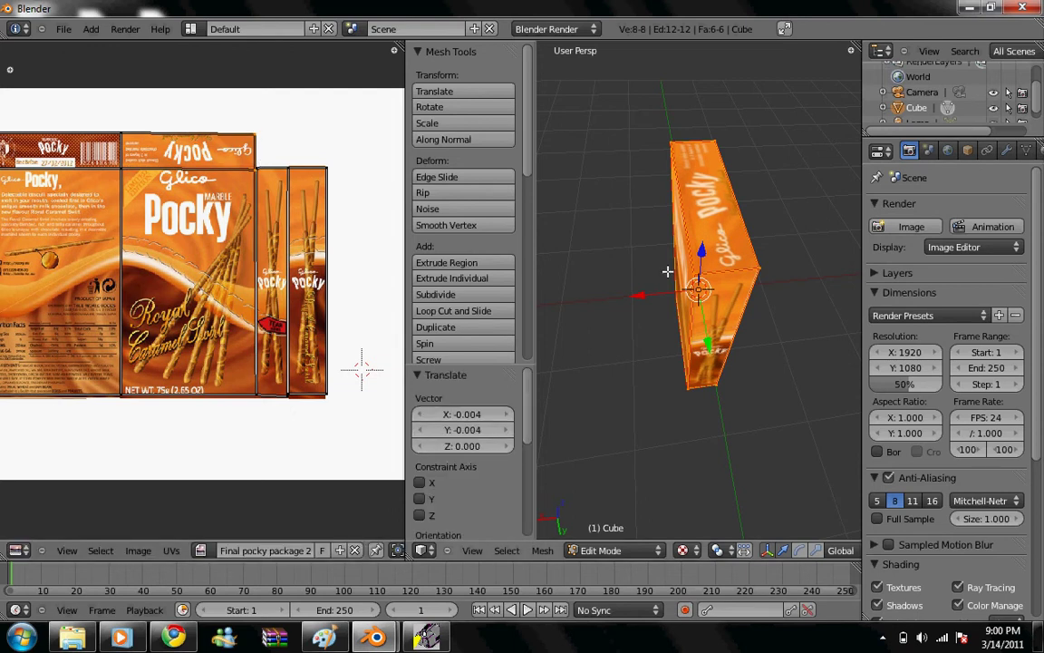
- Orbit to the box's front and widen the 3D view and properties area
middle_click_drag(669, 271, 745, 127)
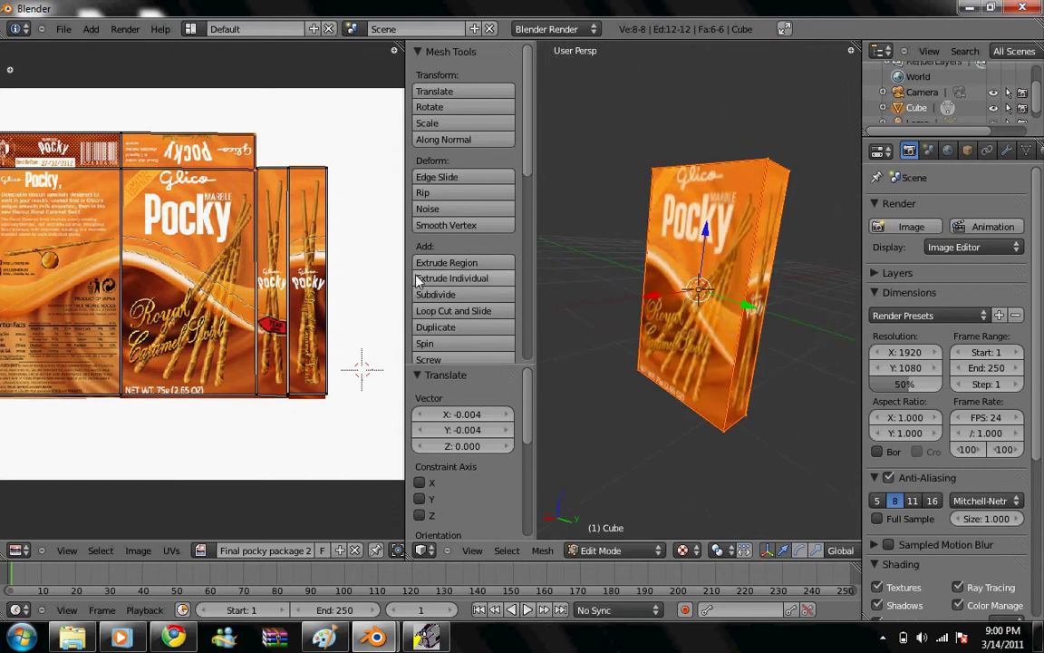
left_click_drag(402, 277, 74, 268)
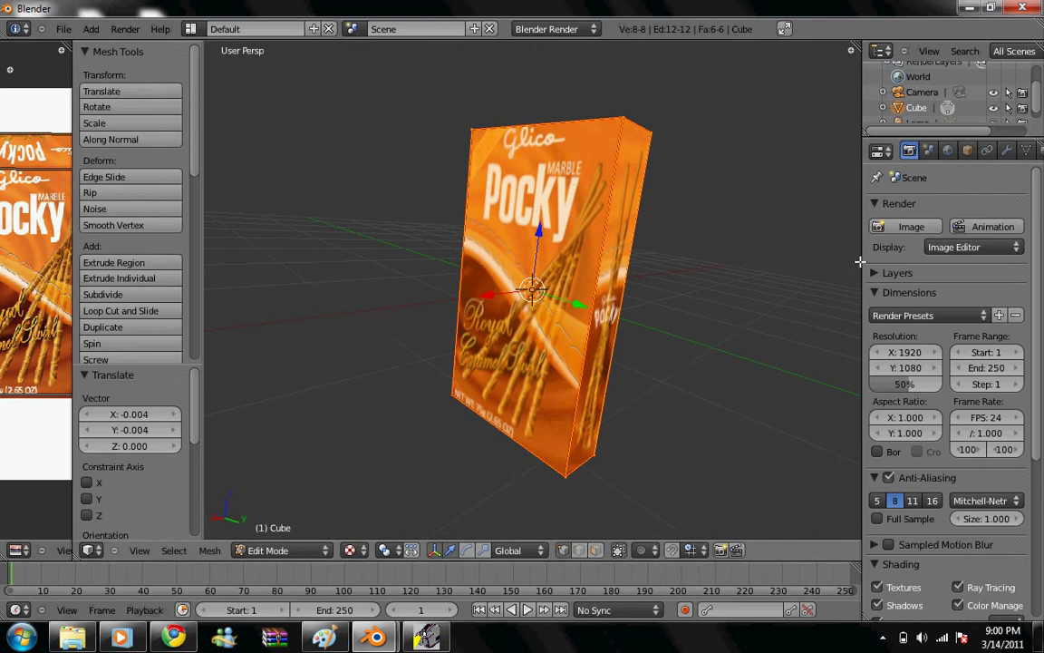
left_click_drag(862, 263, 745, 265)
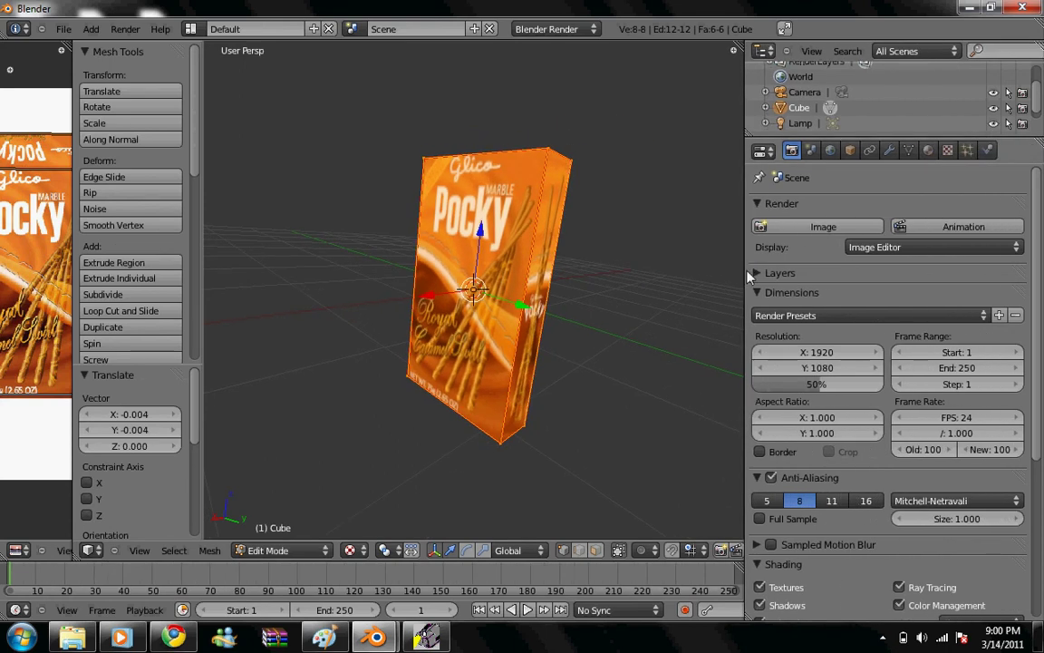
- Create a new Image or Movie texture in the material's second texture slot
left_click(947, 151)
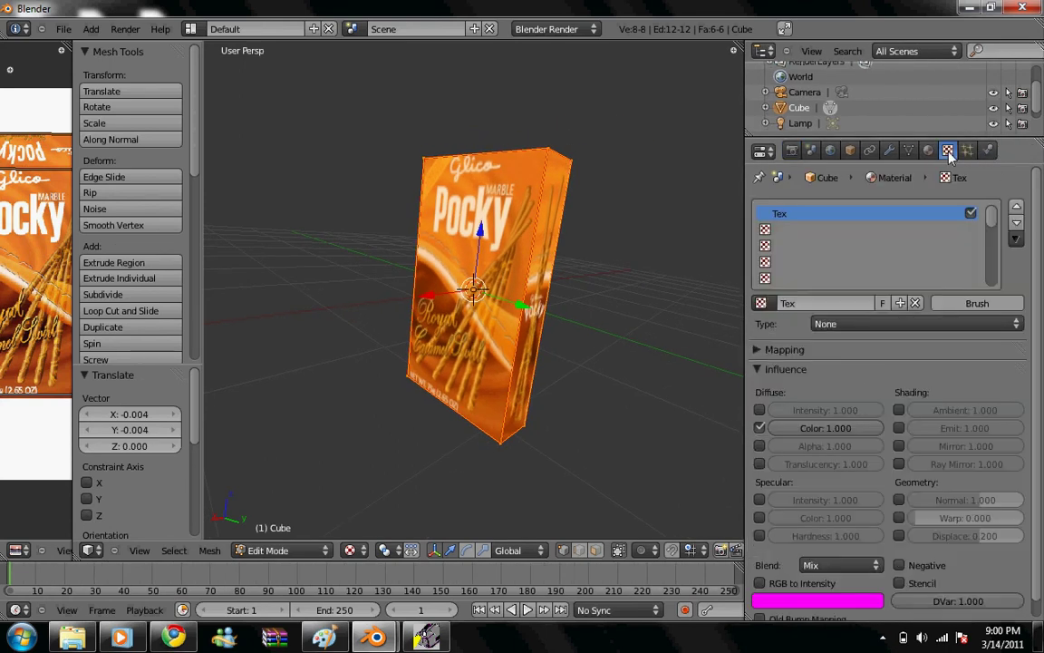
left_click(875, 232)
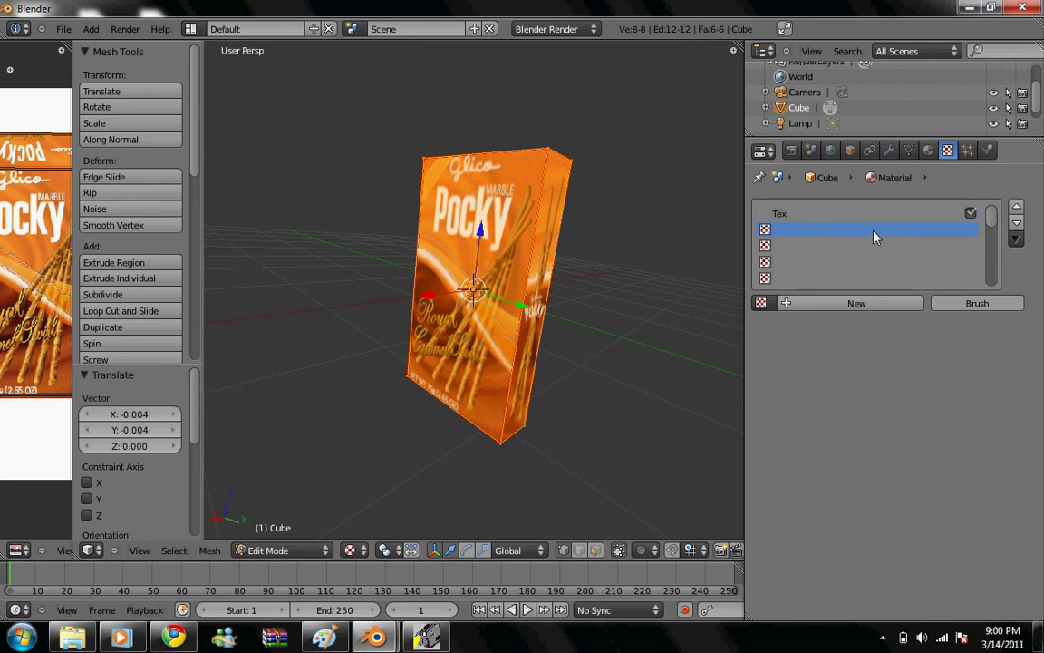
left_click(857, 303)
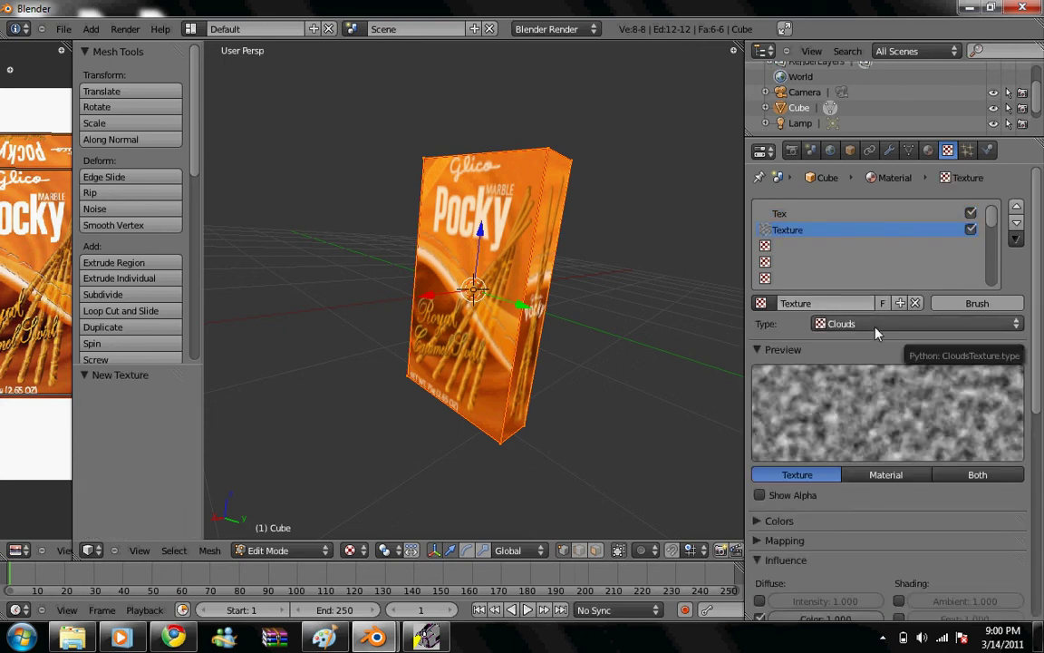
left_click(875, 330)
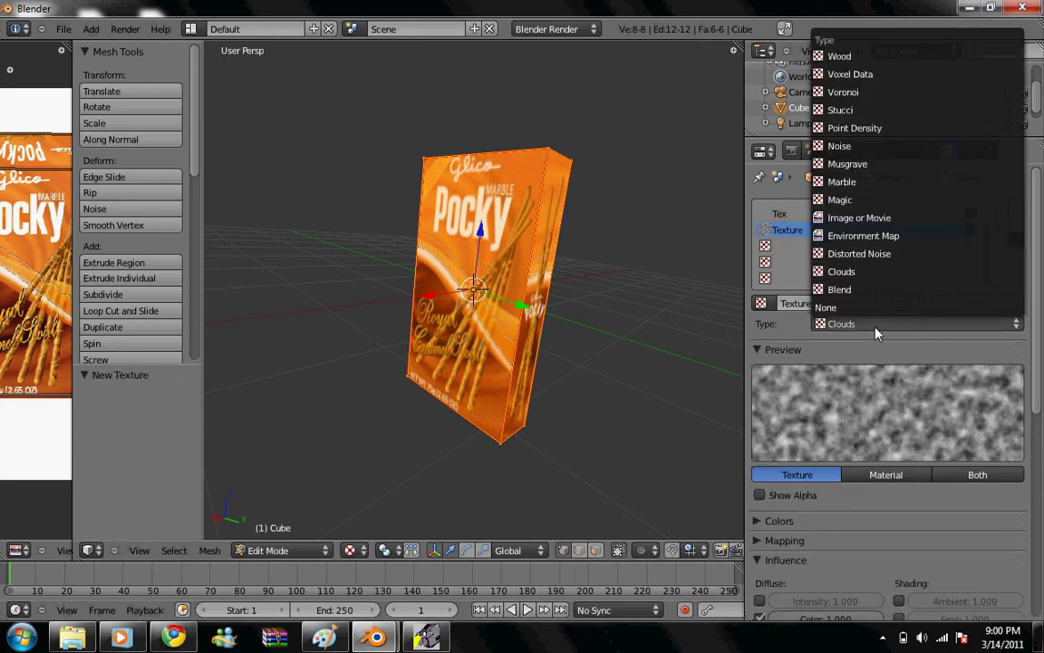
left_click(906, 226)
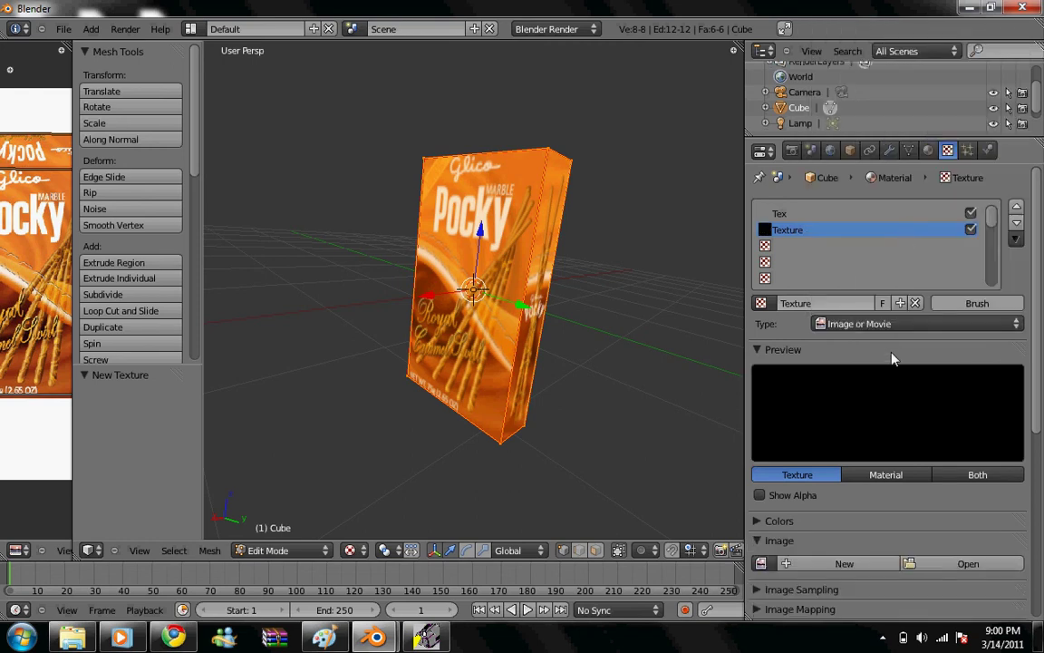
scroll(893, 360, "down", 2)
scroll(893, 358, "down", 5)
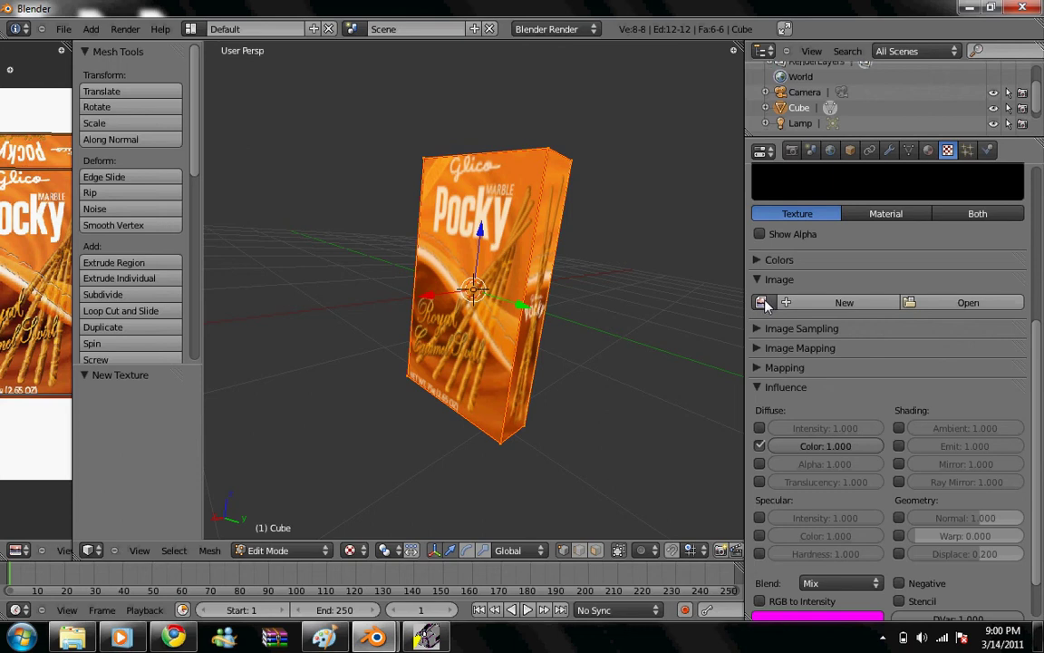
- Assign the already-loaded Final pocky package 2 image to the new texture
left_click(763, 304)
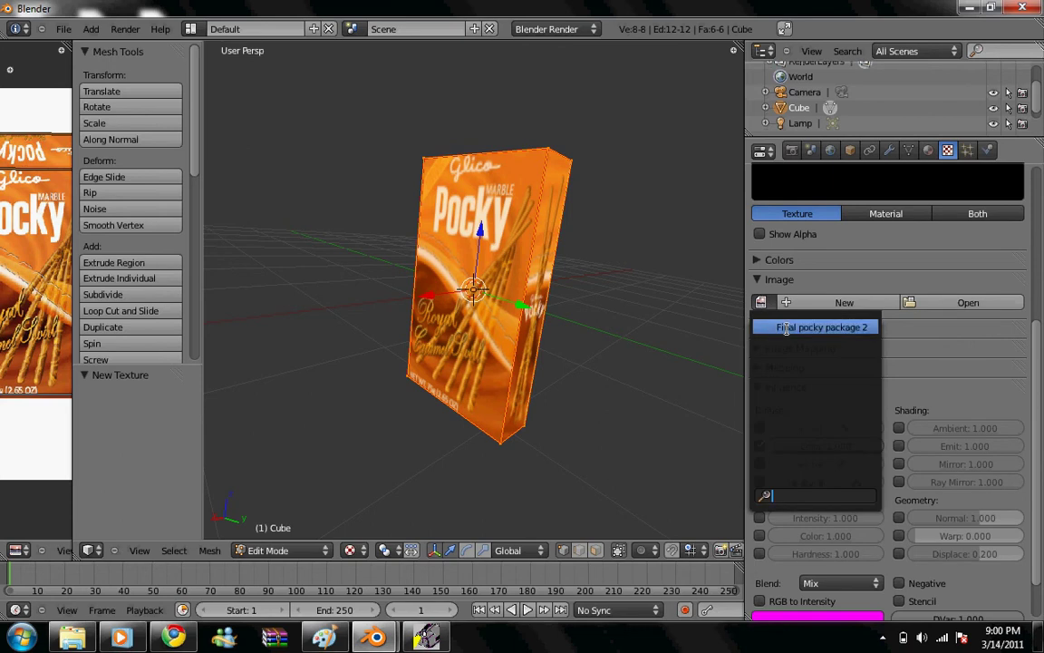
left_click(787, 330)
scroll(827, 218, "up", 3)
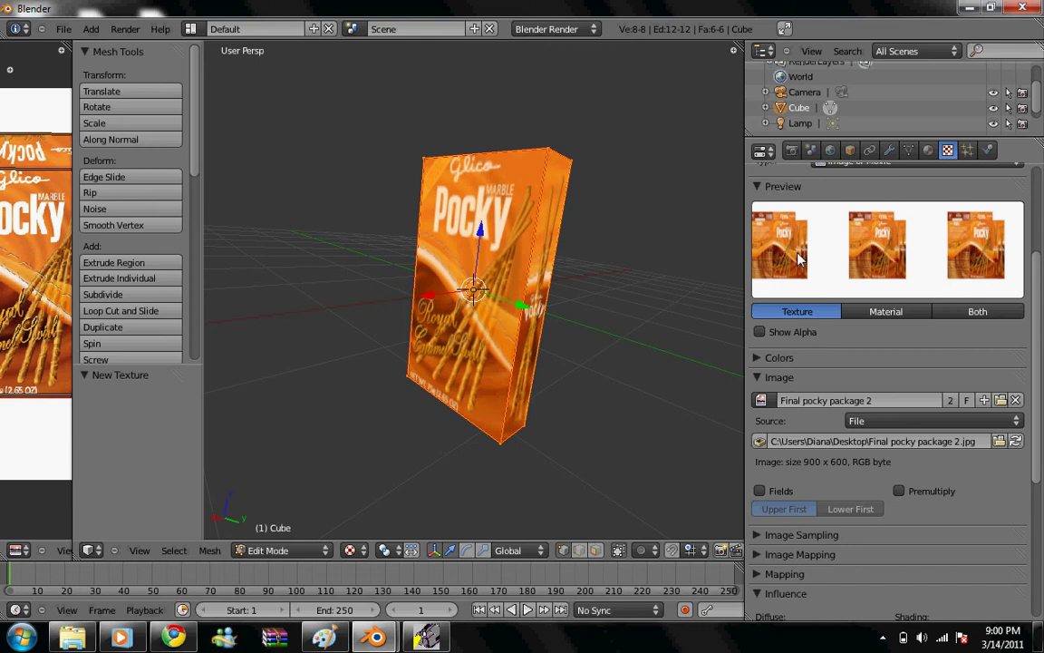
scroll(850, 297, "down", 2)
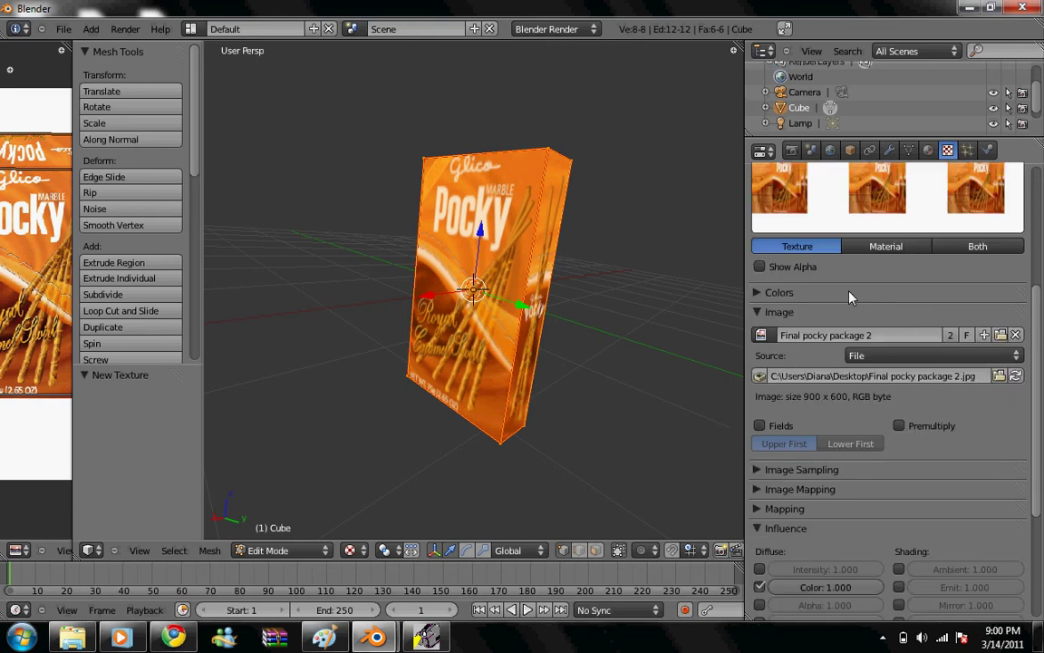
scroll(850, 296, "up", 3)
scroll(849, 296, "down", 4)
scroll(849, 296, "down", 4)
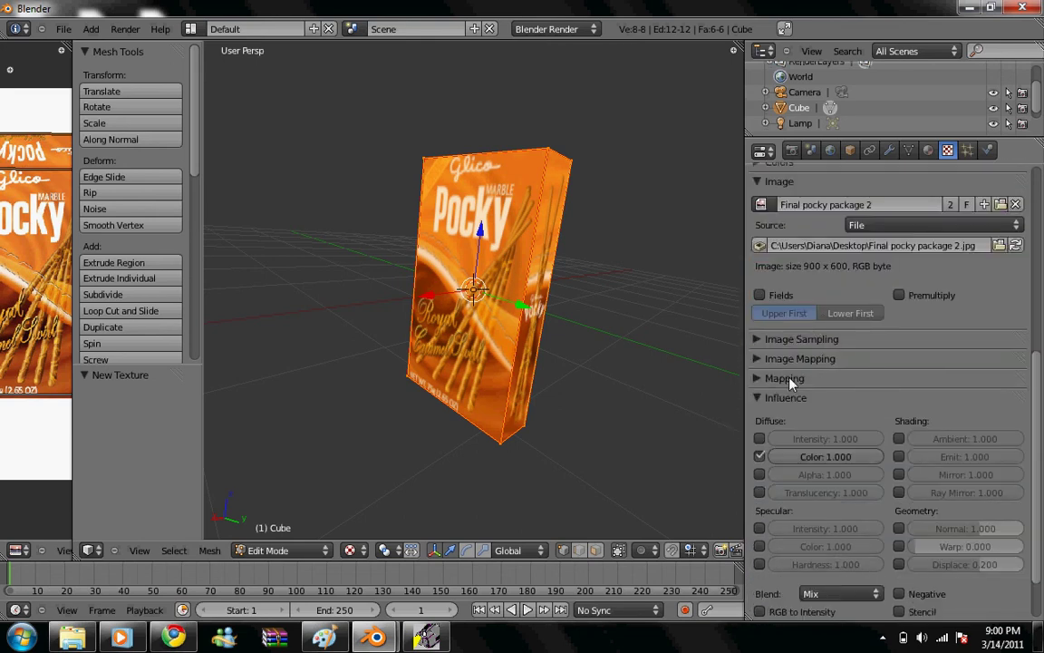
- Switch the texture's mapping coordinates from Generated to UV
left_click(786, 379)
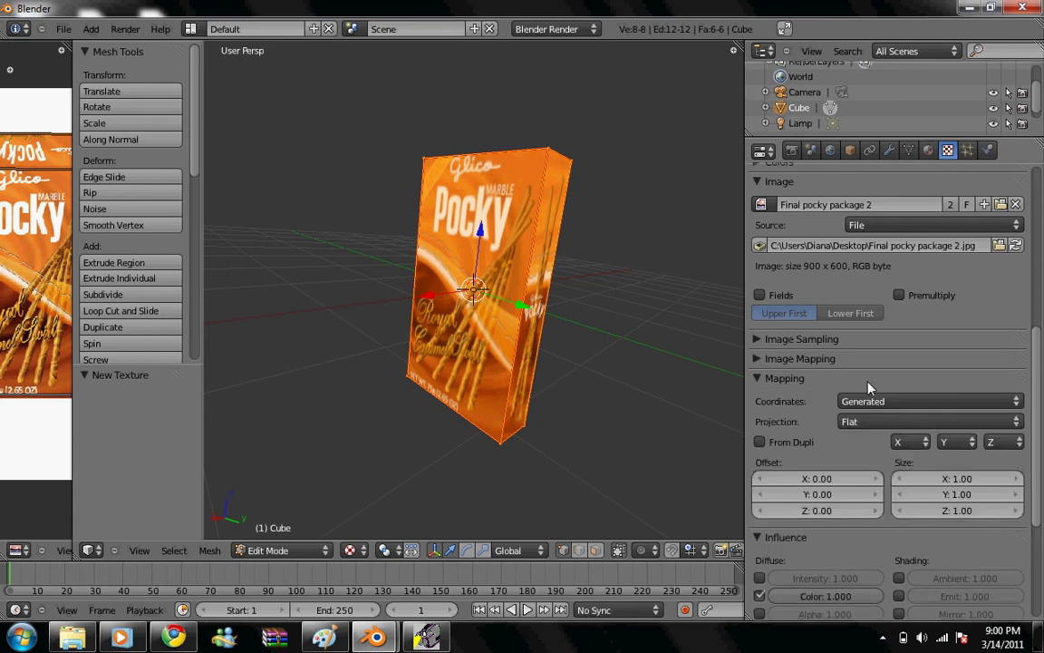
scroll(869, 387, "down", 3)
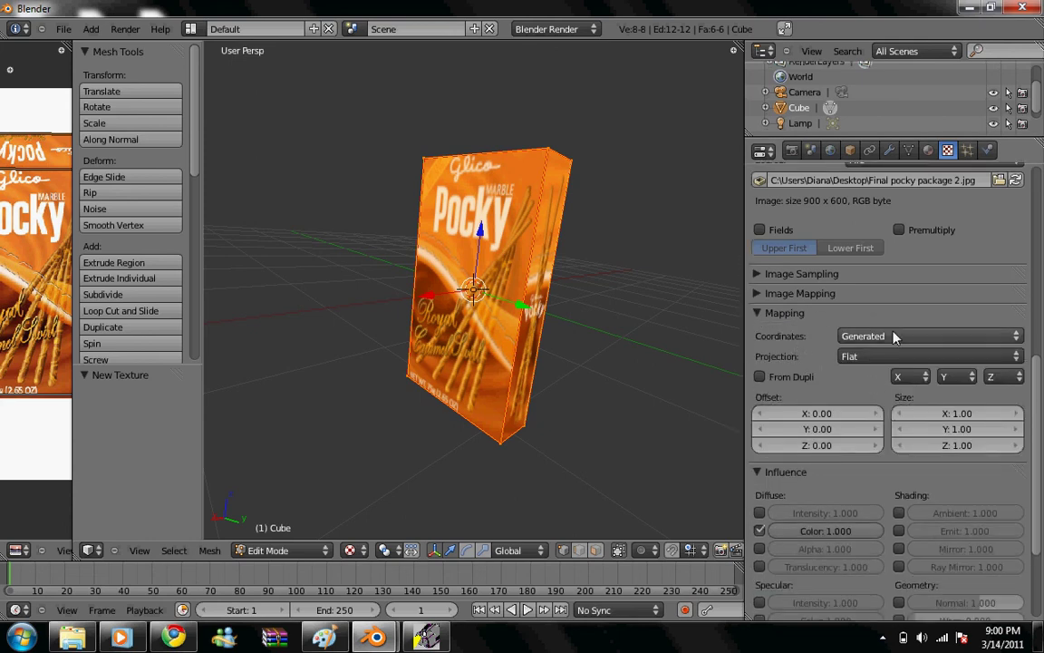
left_click(894, 337)
left_click(894, 266)
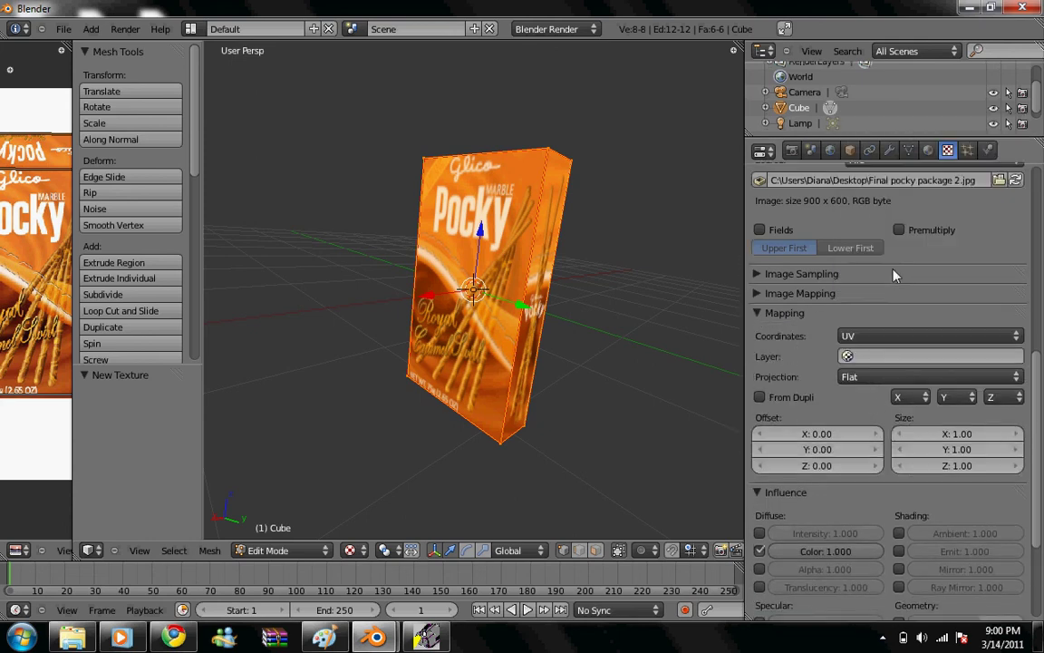
scroll(894, 274, "down", 5)
scroll(821, 291, "up", 8)
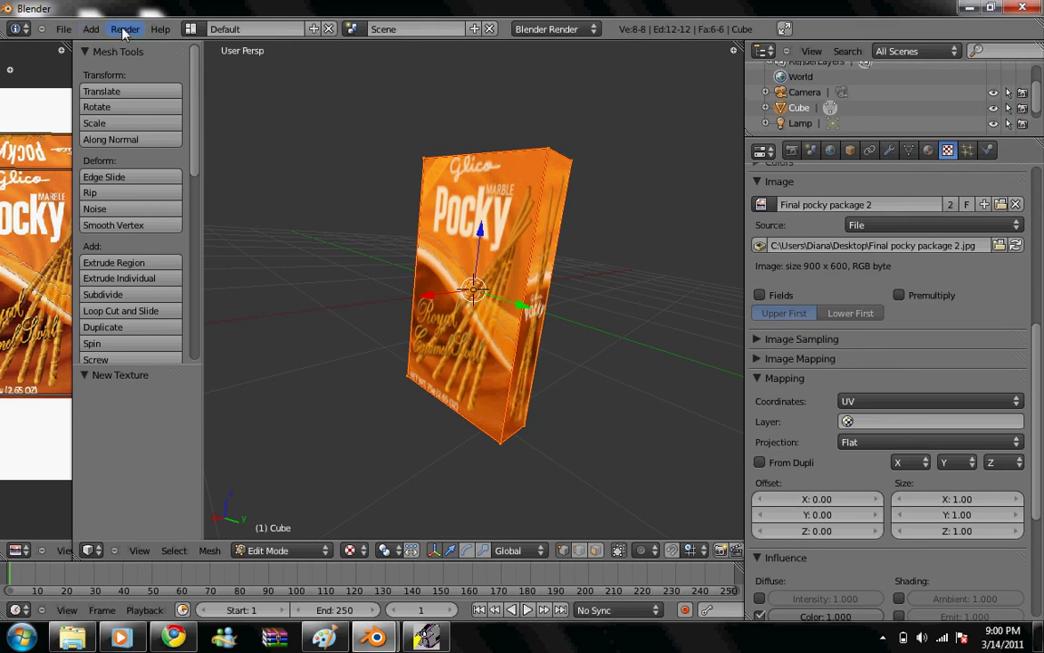
- Render the current frame to view the UV-mapped Pocky box
left_click(124, 29)
left_click(127, 43)
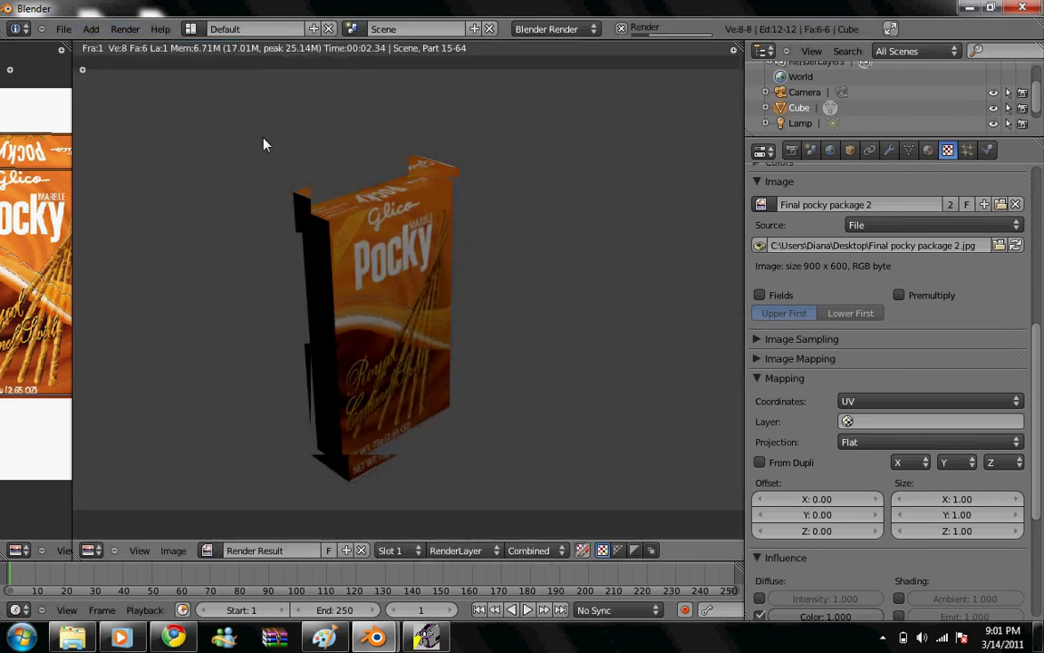